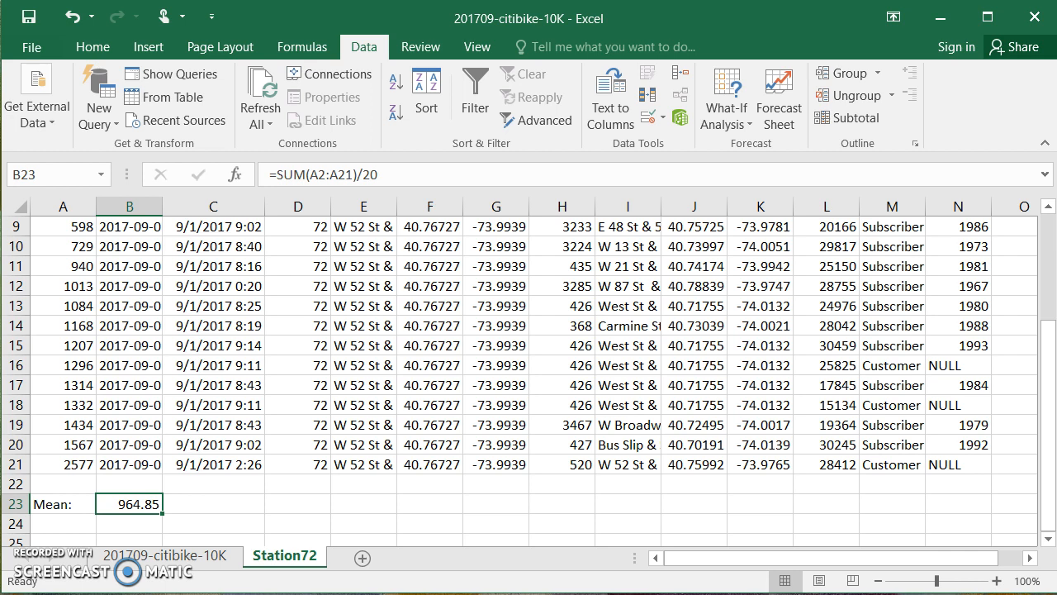
Examine the sorted trip durations in column A, from the header down to row 21
left_click(64, 405)
scroll(66, 403, "up", 3)
right_click(66, 407)
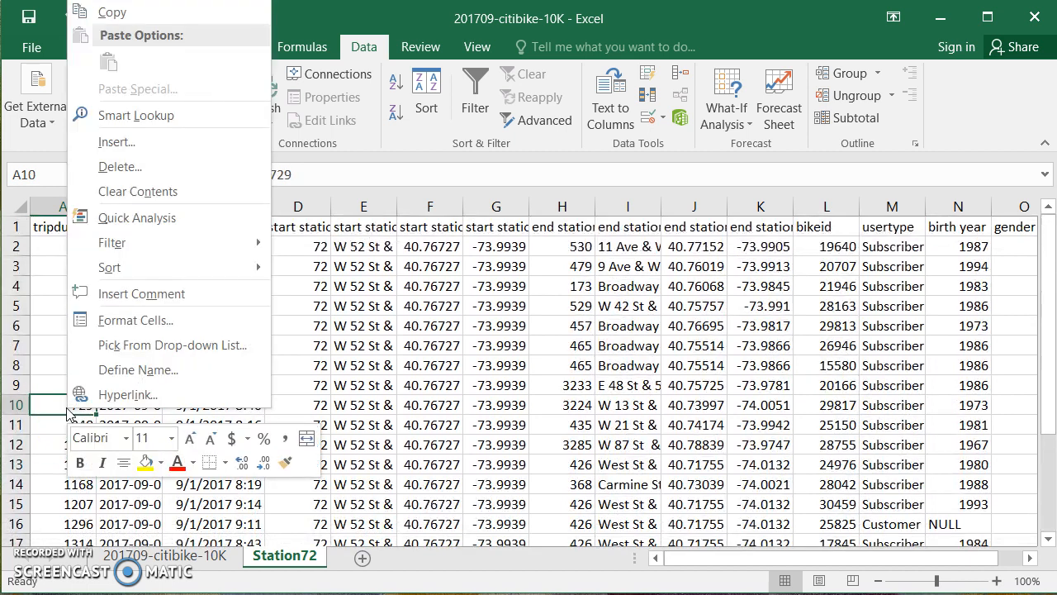
left_click(66, 408)
left_click(13, 254)
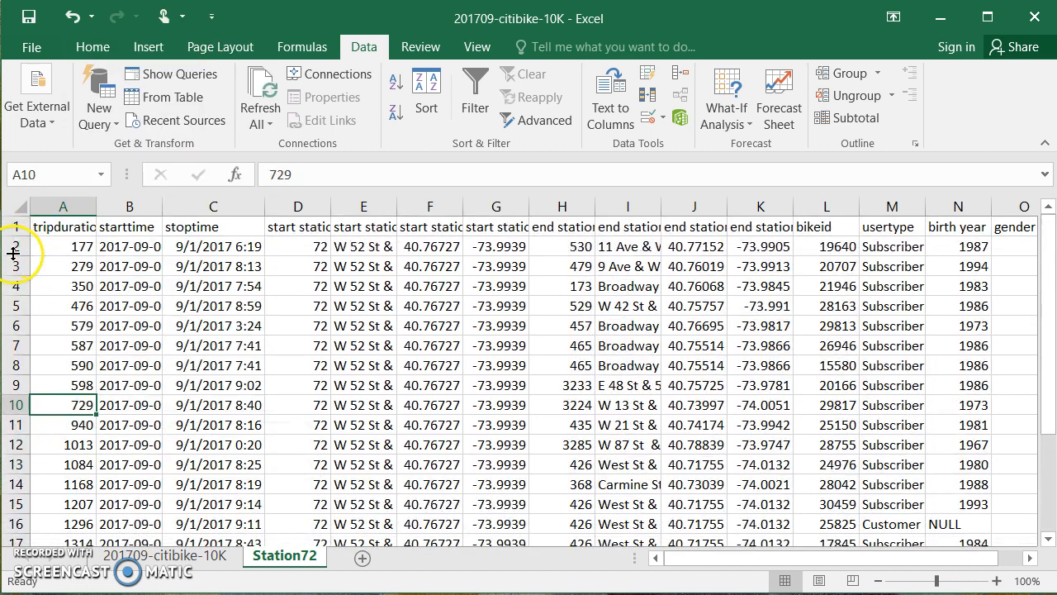
left_click(14, 247)
left_click(45, 269)
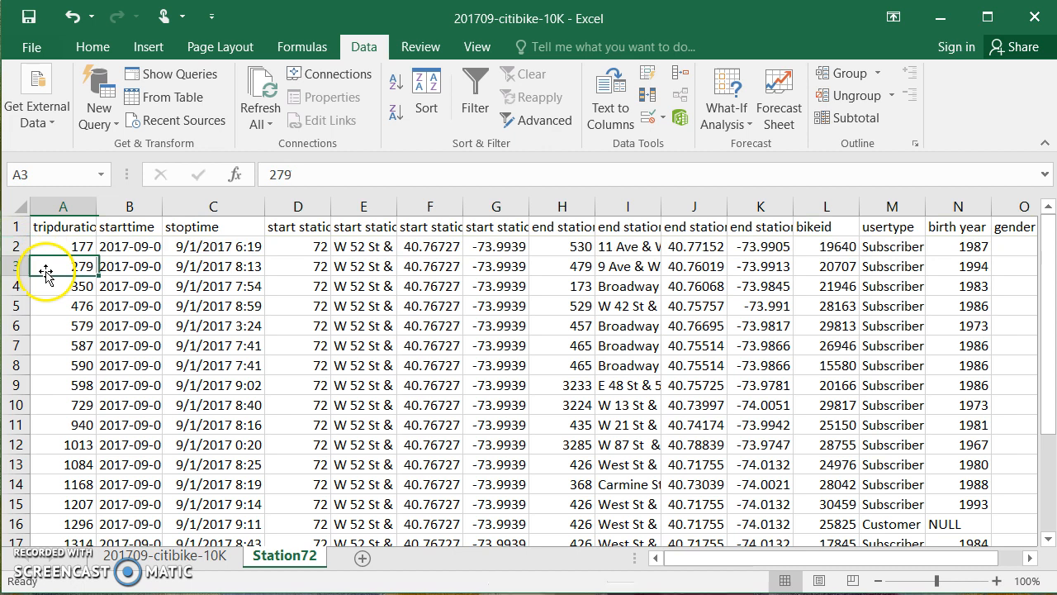
left_click_drag(49, 246, 57, 501)
double_click(58, 501)
scroll(58, 501, "up", 2)
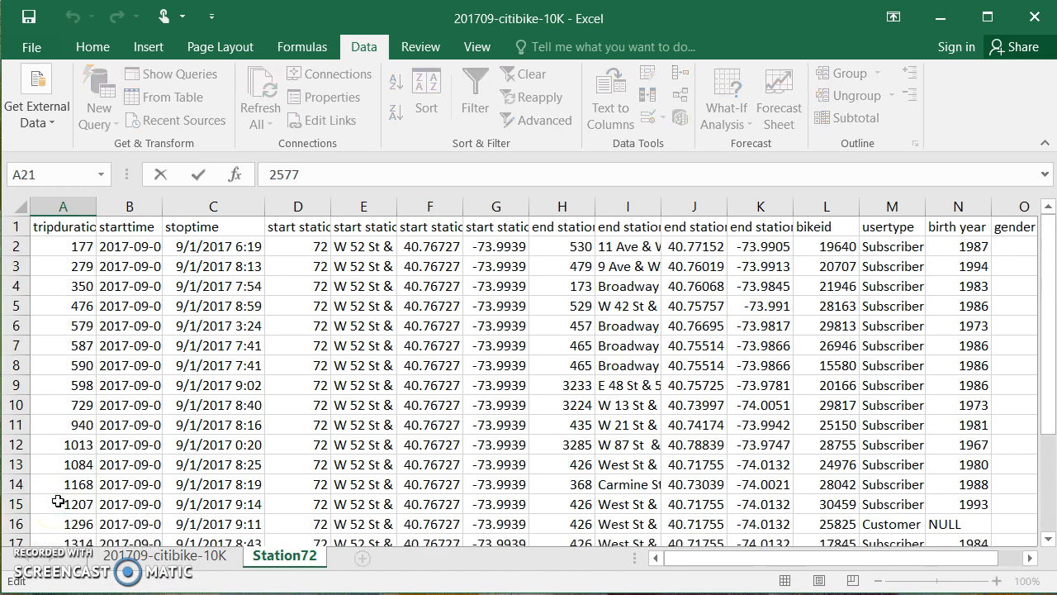
left_click(44, 229)
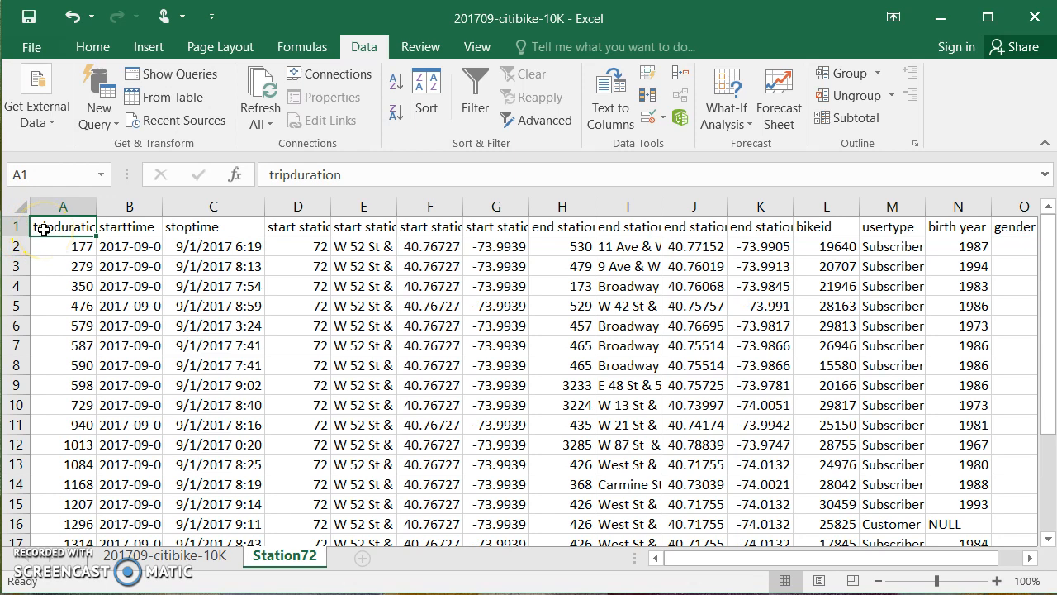
scroll(50, 273, "down", 3)
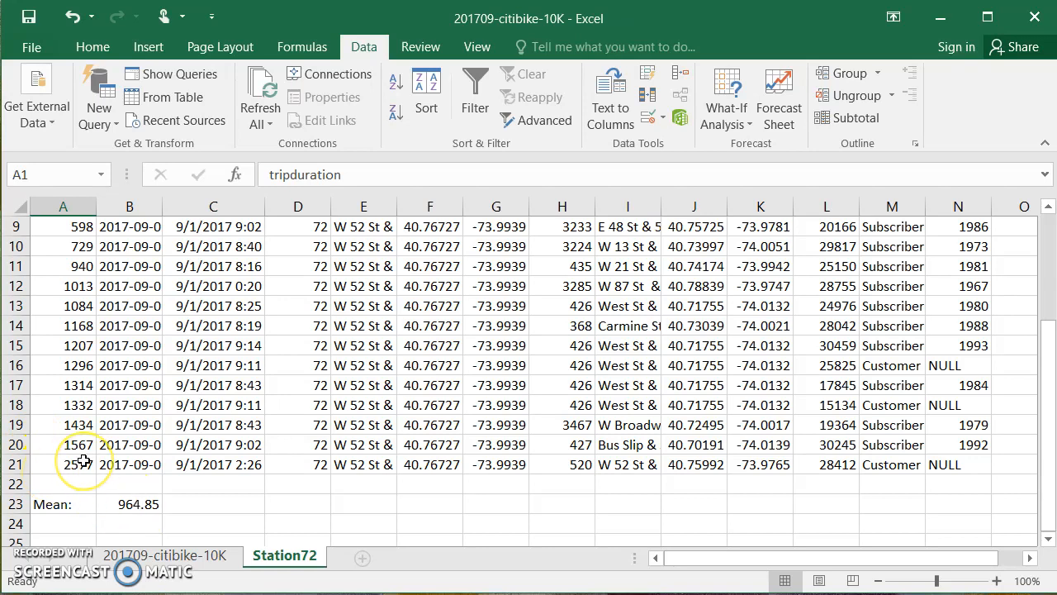
scroll(83, 461, "up", 3)
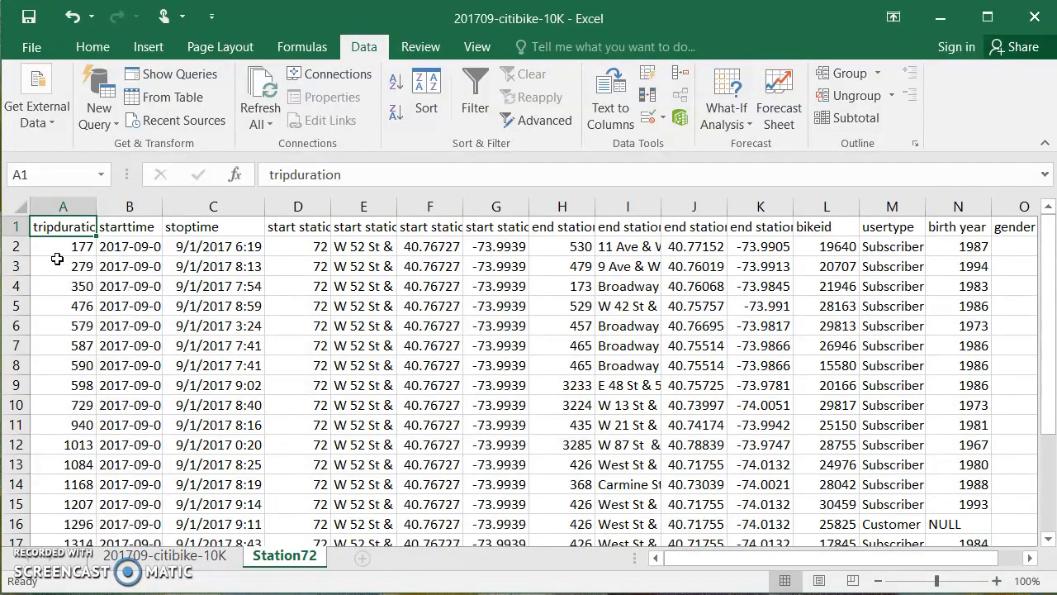
Highlight rows 11 and 12, the two middle records of the sorted trip data, in yellow
left_click(60, 429)
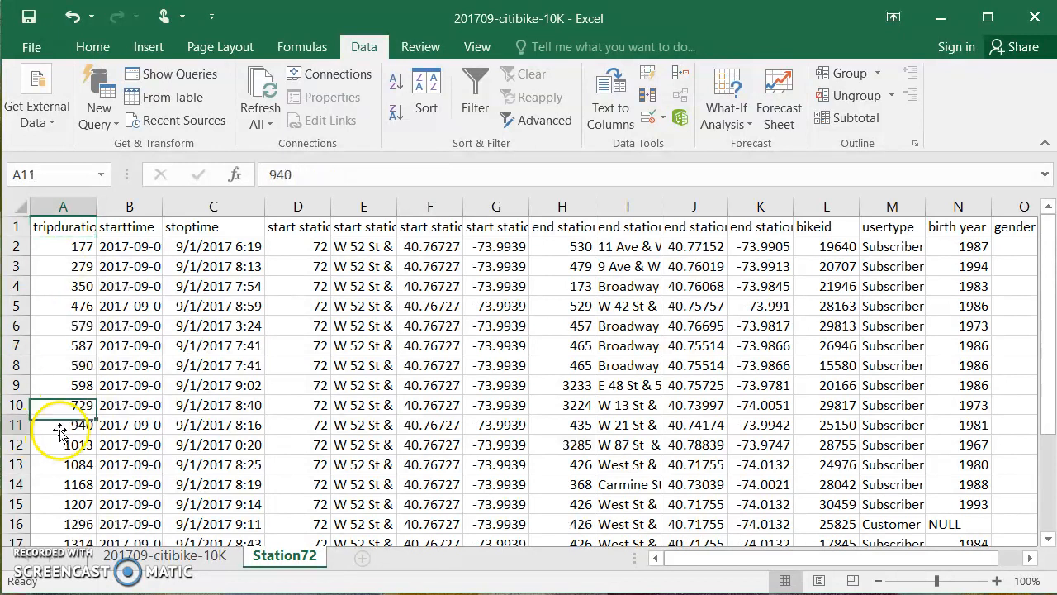
left_click(15, 228)
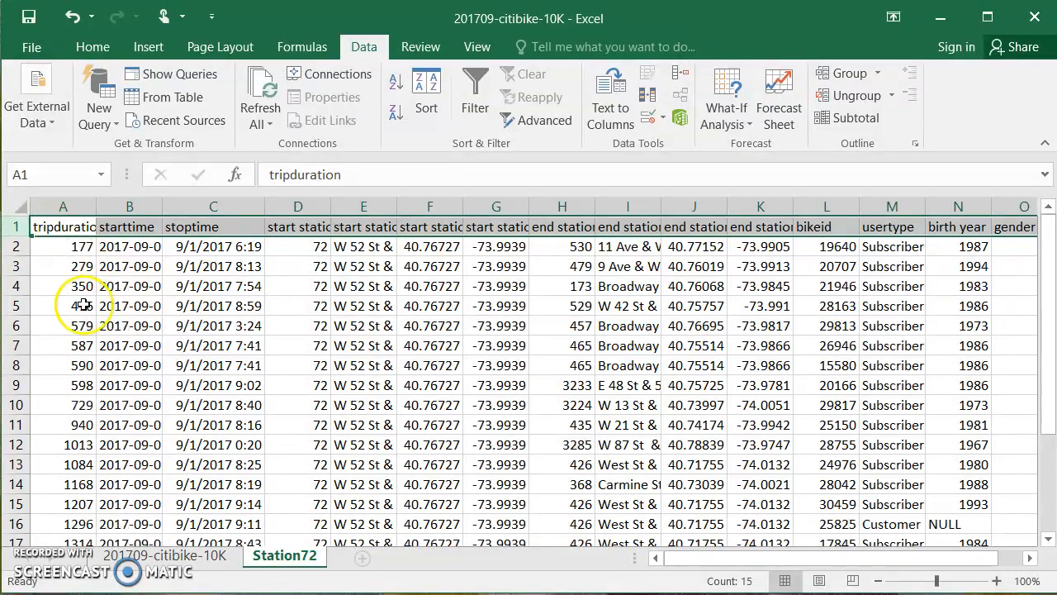
left_click(57, 423)
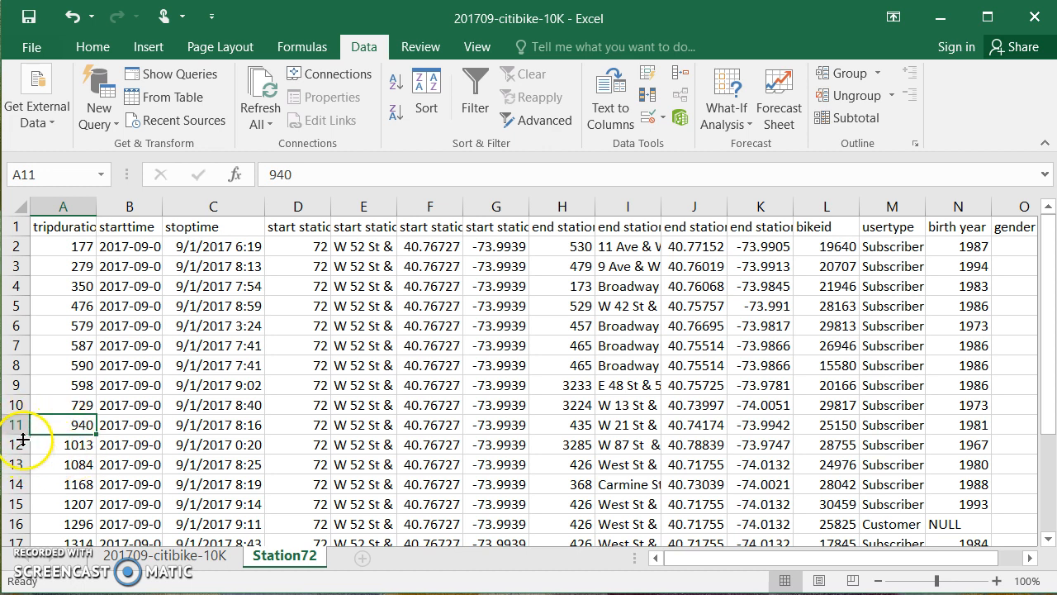
left_click_drag(18, 428, 14, 439)
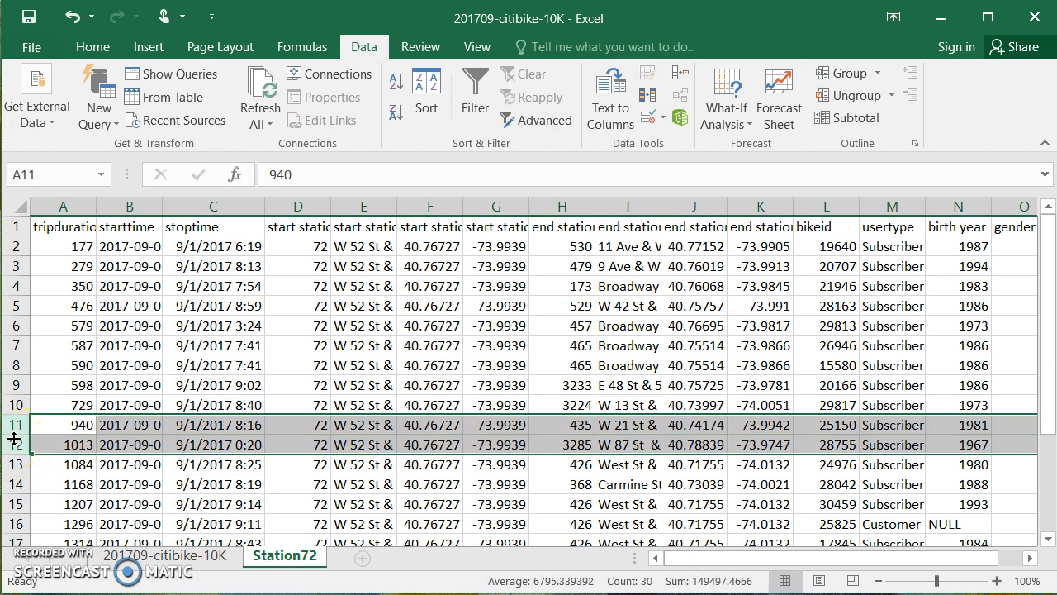
left_click(83, 51)
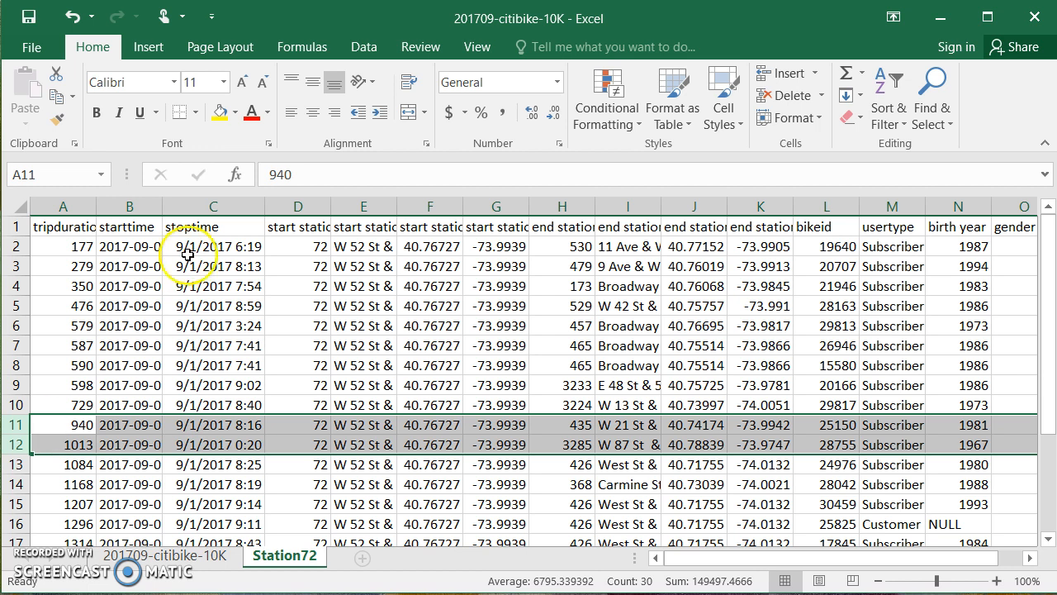
left_click(218, 110)
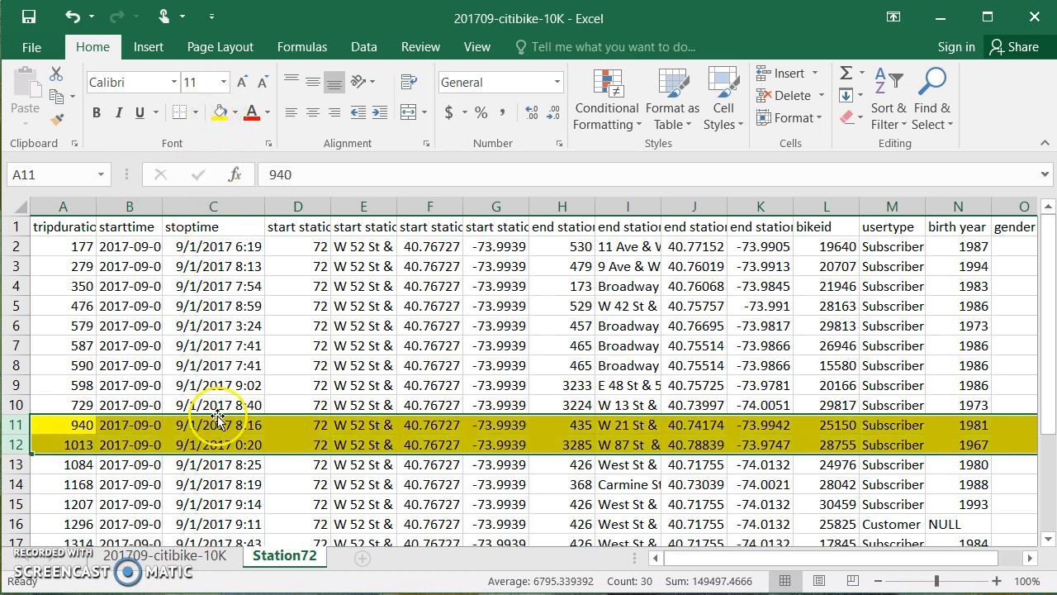
left_click(129, 445)
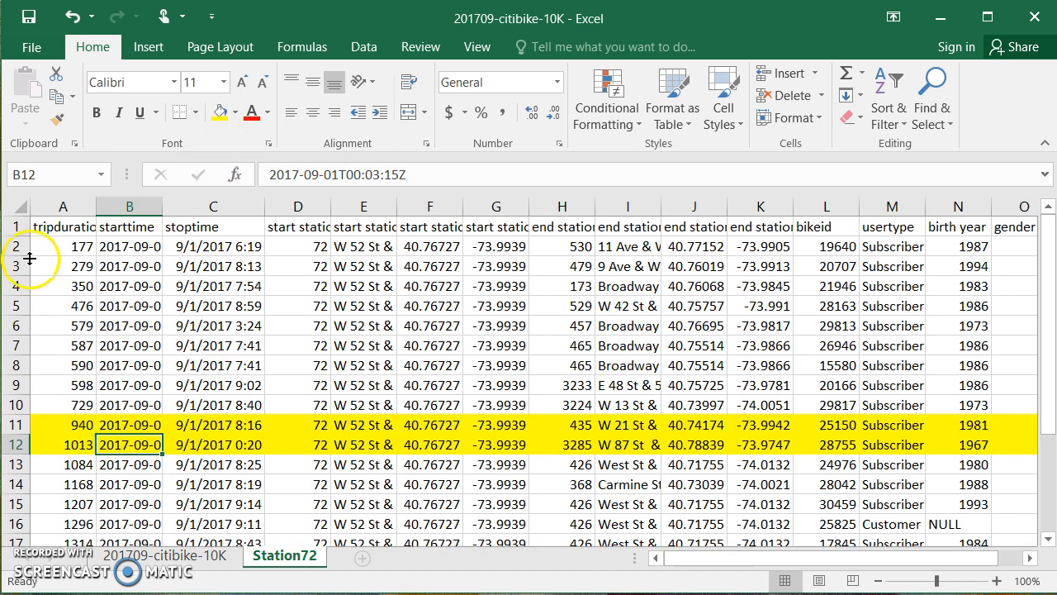
Select the trip durations above and below the highlighted rows, A2:A10 and A13:A21, to compare how many there are
left_click(57, 248)
left_click_drag(58, 248, 63, 406)
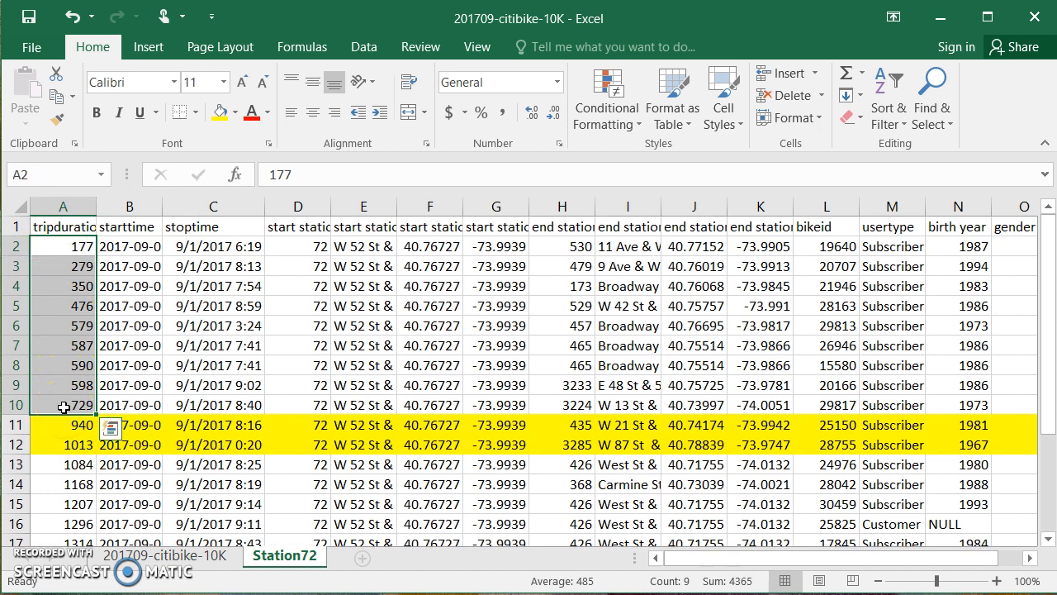
scroll(63, 438, "down", 2)
left_click_drag(50, 323, 52, 470)
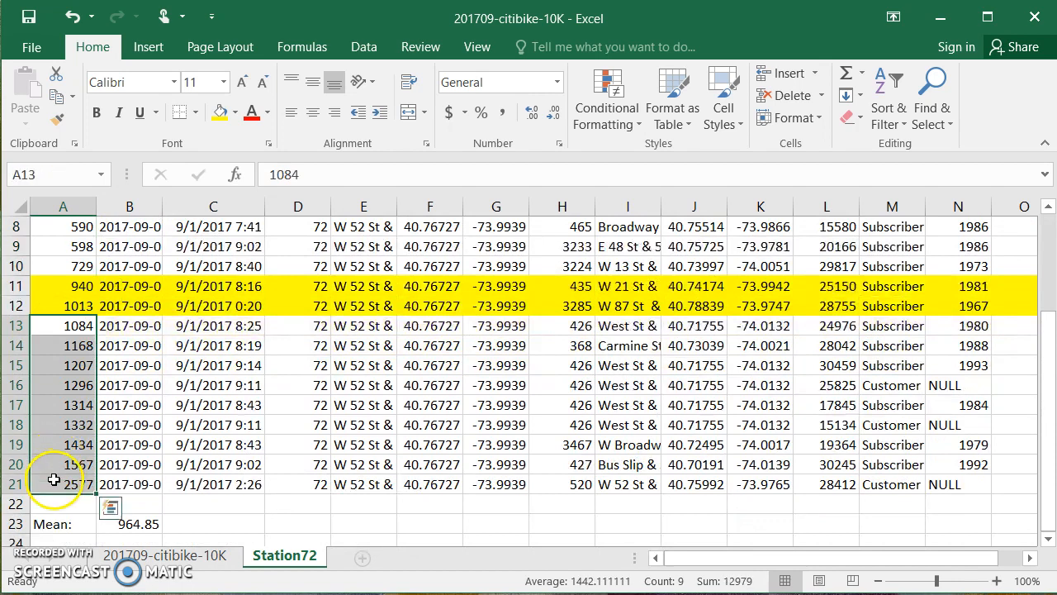
left_click(183, 403)
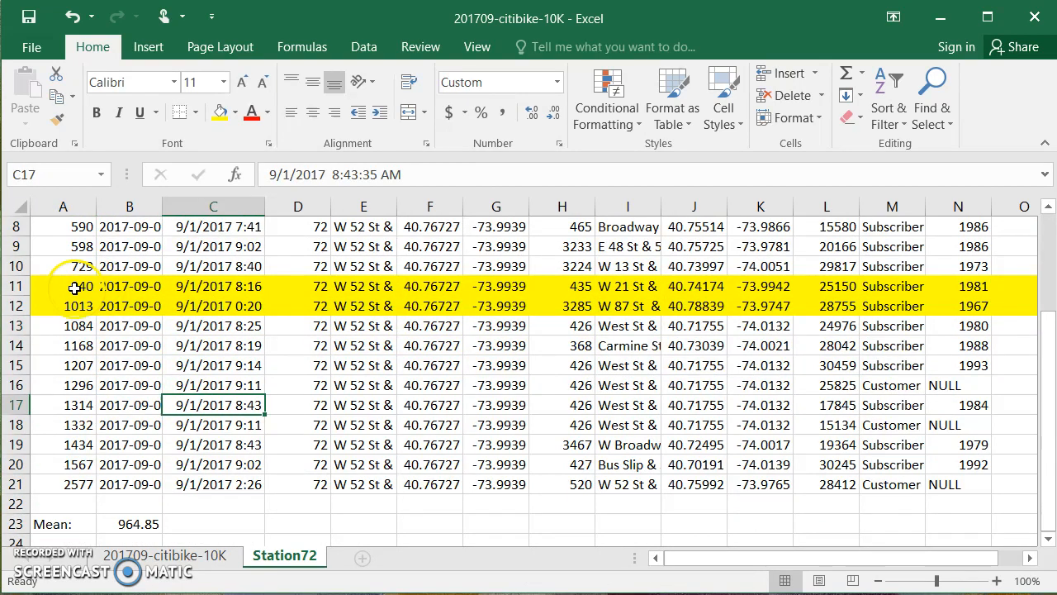
Enter the label "Median:" in cell A24, directly below the mean label
left_click(131, 508)
left_click(66, 537)
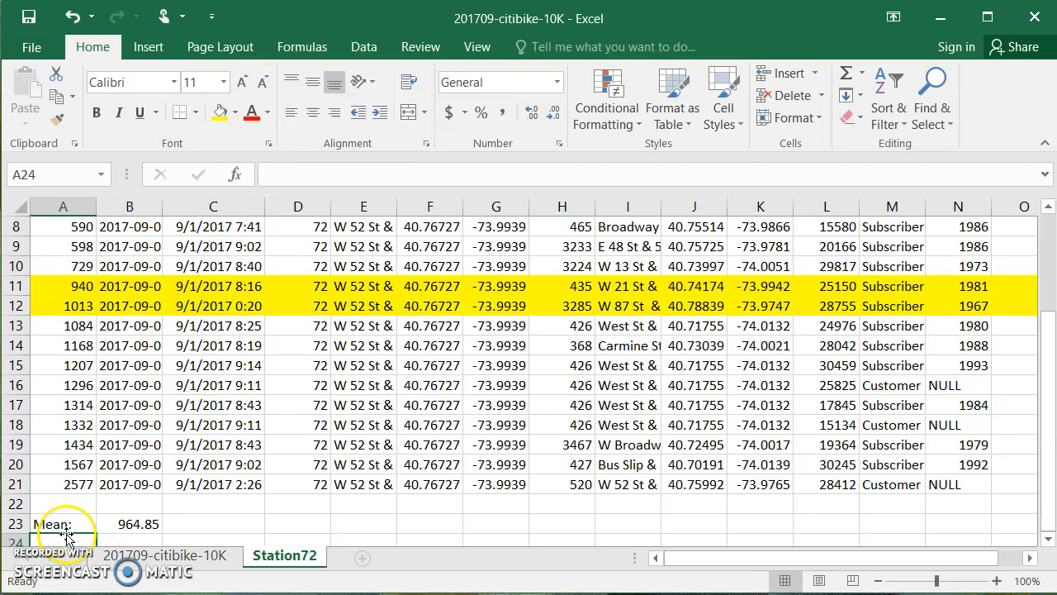
key("Down")
key("Up")
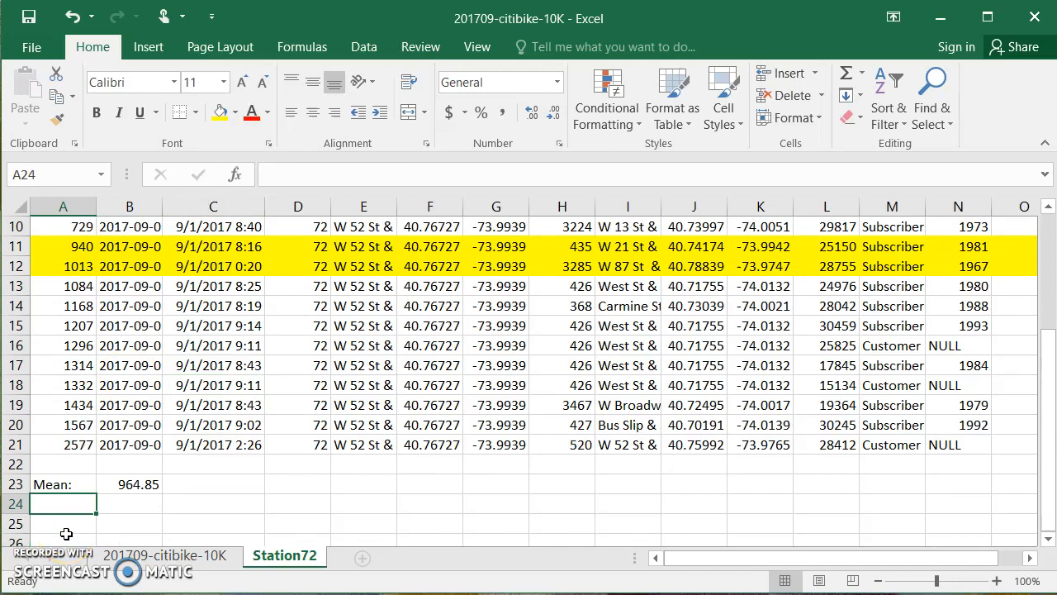
type("Median:")
key("Tab")
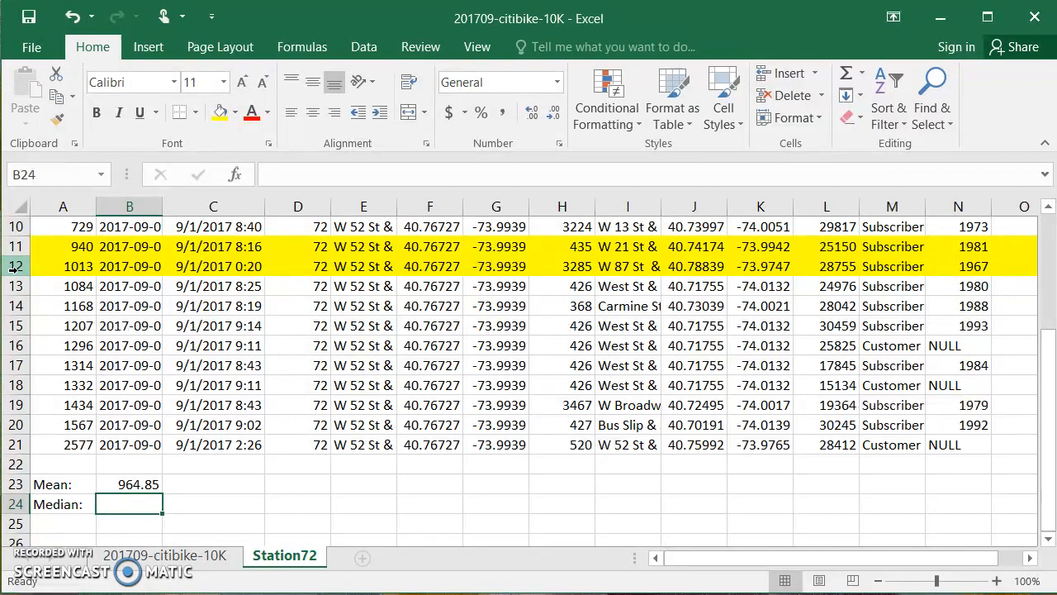
Calculate the median in B24 by averaging the two highlighted trip durations with the formula =SUM(A11:A12)/2
left_click_drag(66, 243, 65, 260)
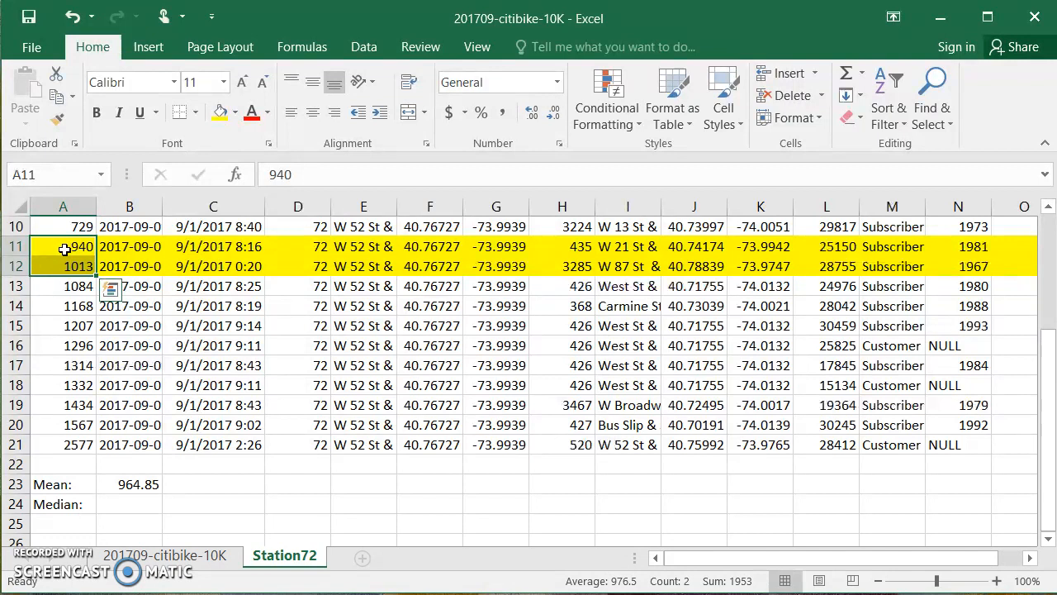
key("Right")
key("Left")
key("Down")
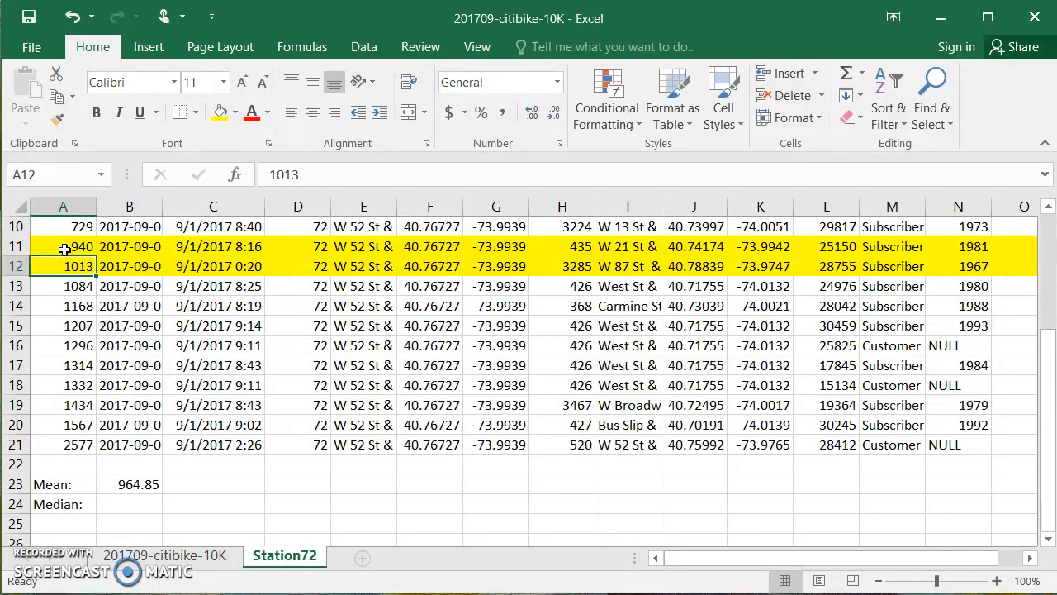
key("Up")
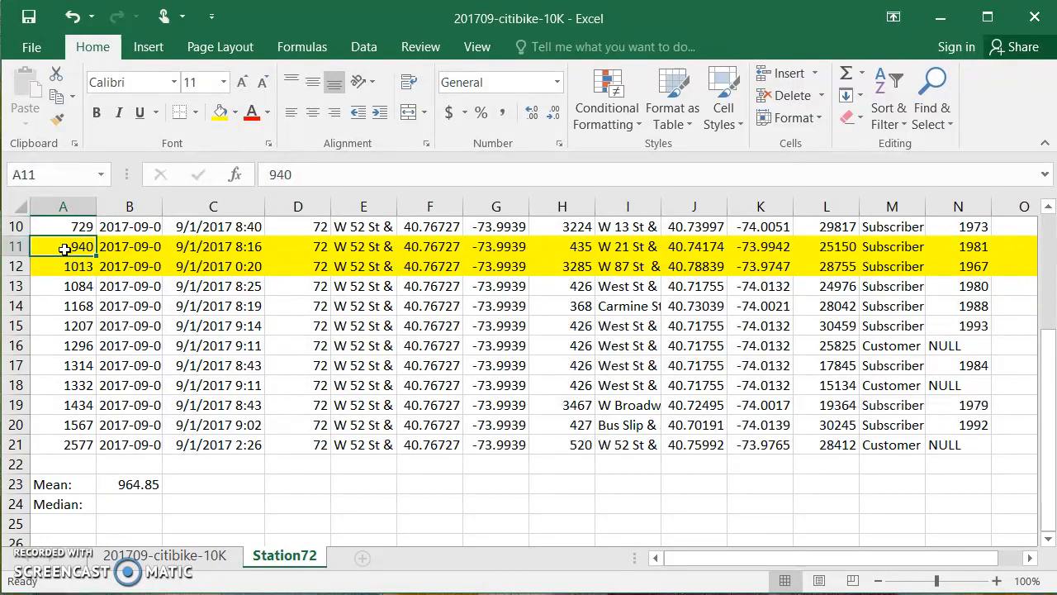
left_click(124, 519)
left_click(129, 505)
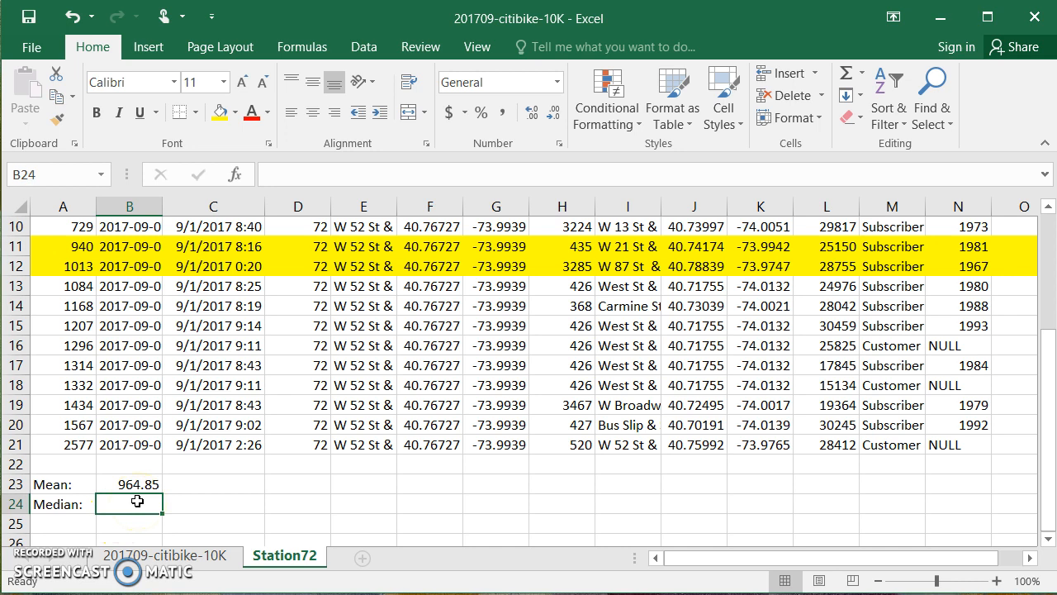
type("=")
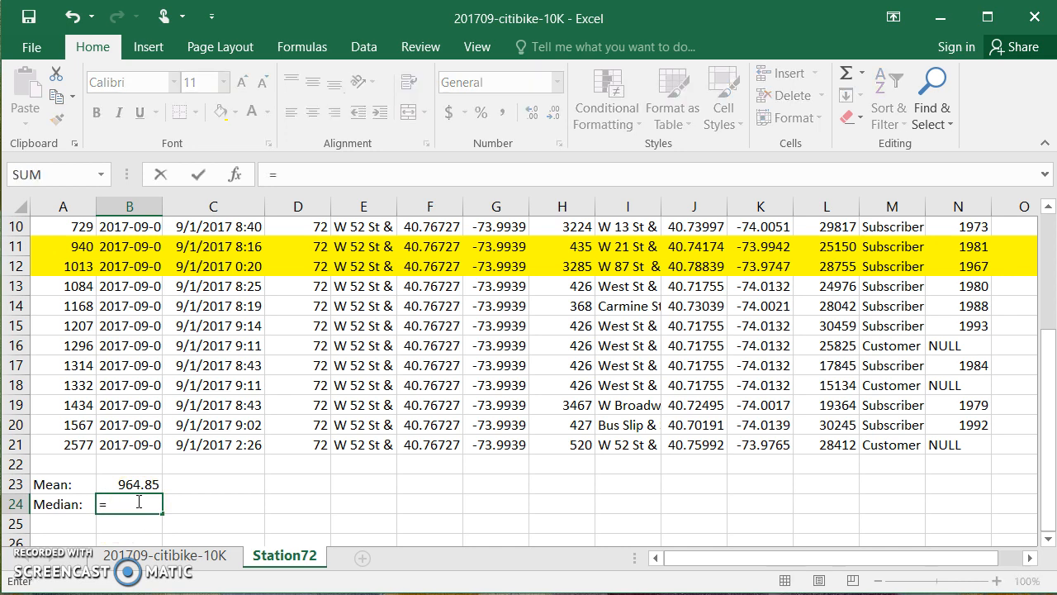
type("SUM(")
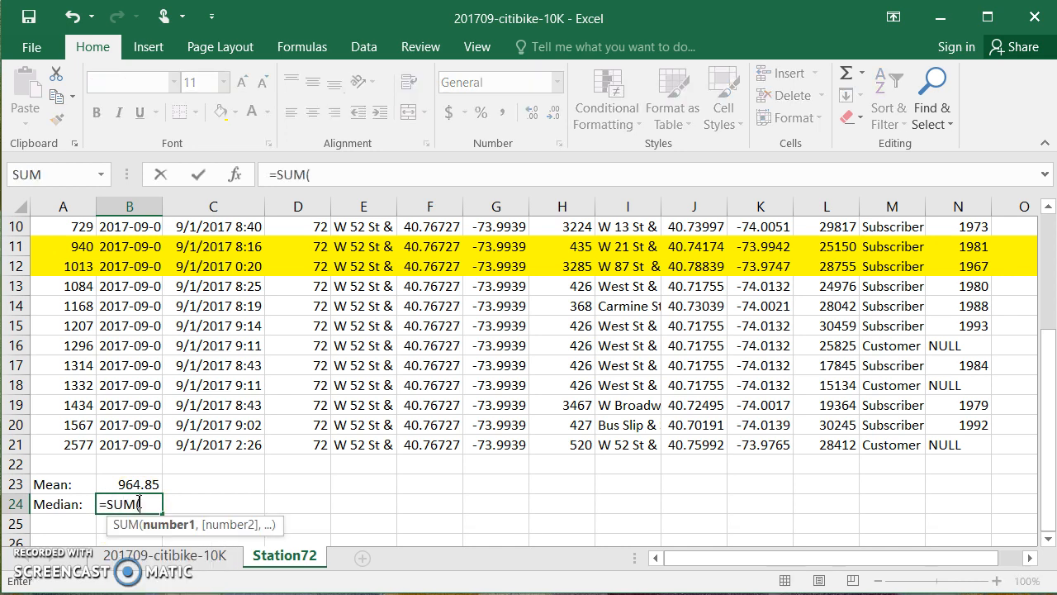
left_click(71, 245)
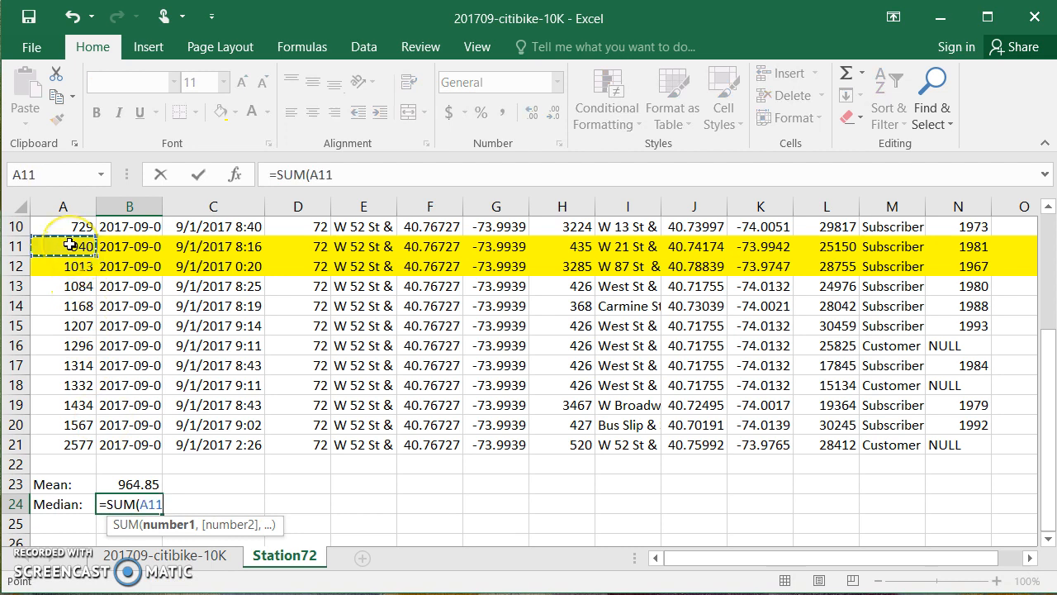
left_click_drag(71, 245, 71, 264)
type(")")
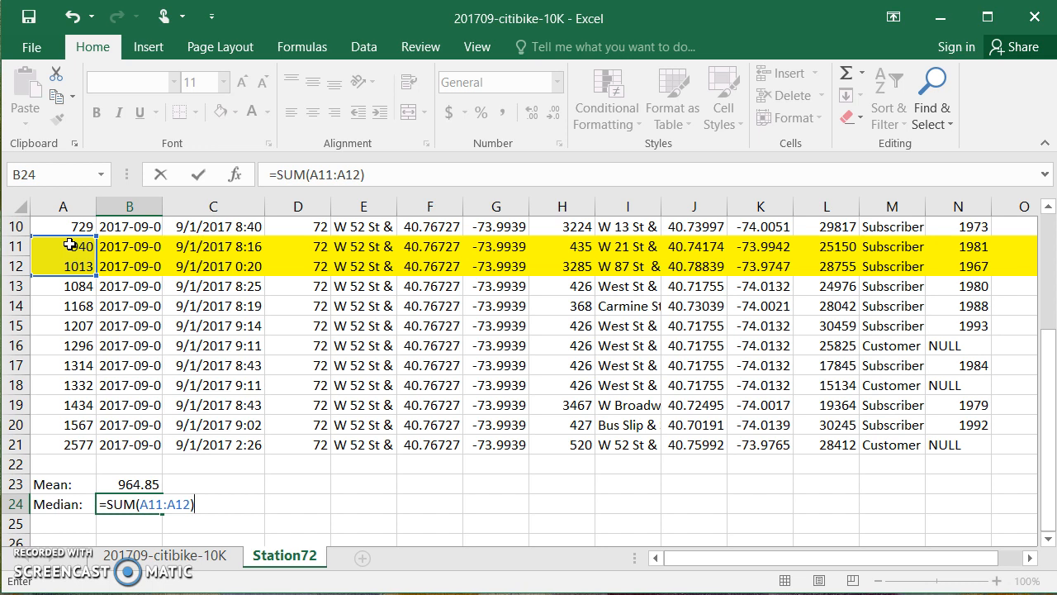
type("/2")
key("Return")
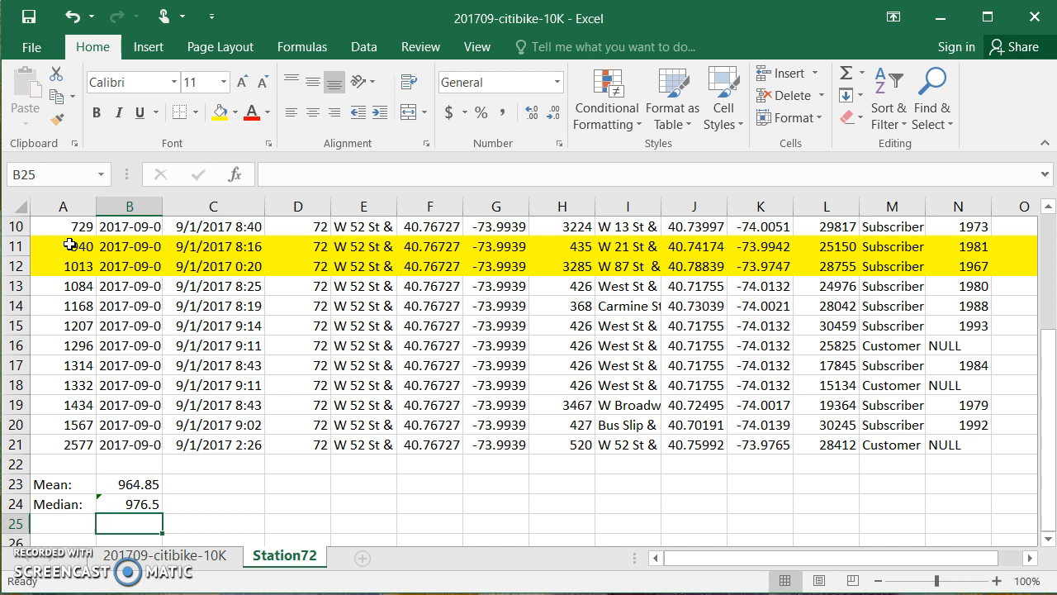
Compare the mean in B23 with the median in B24
key("Up")
key("Up")
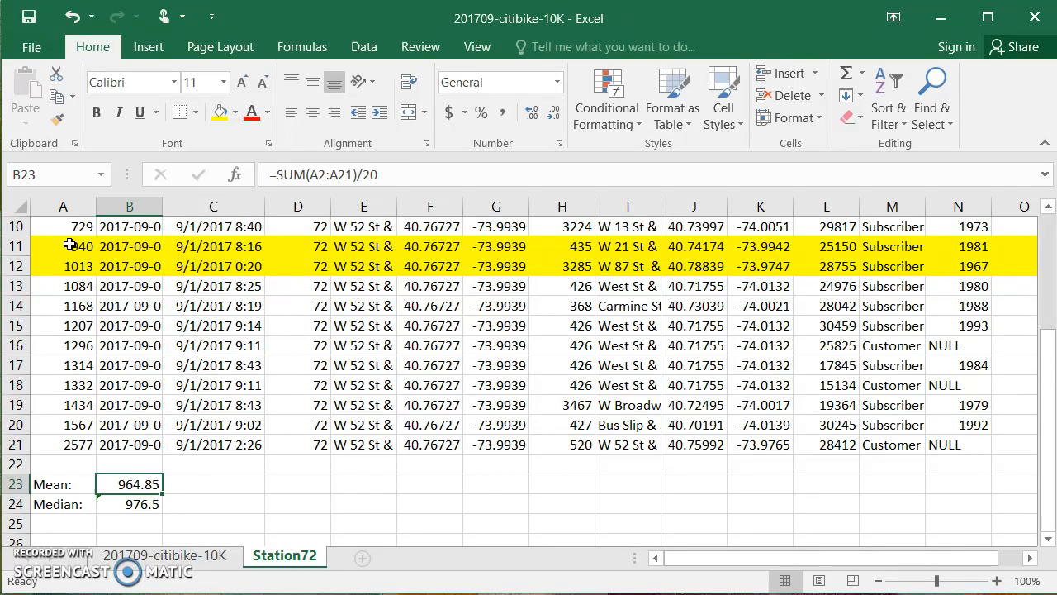
key("Down")
key("Down")
key("Left")
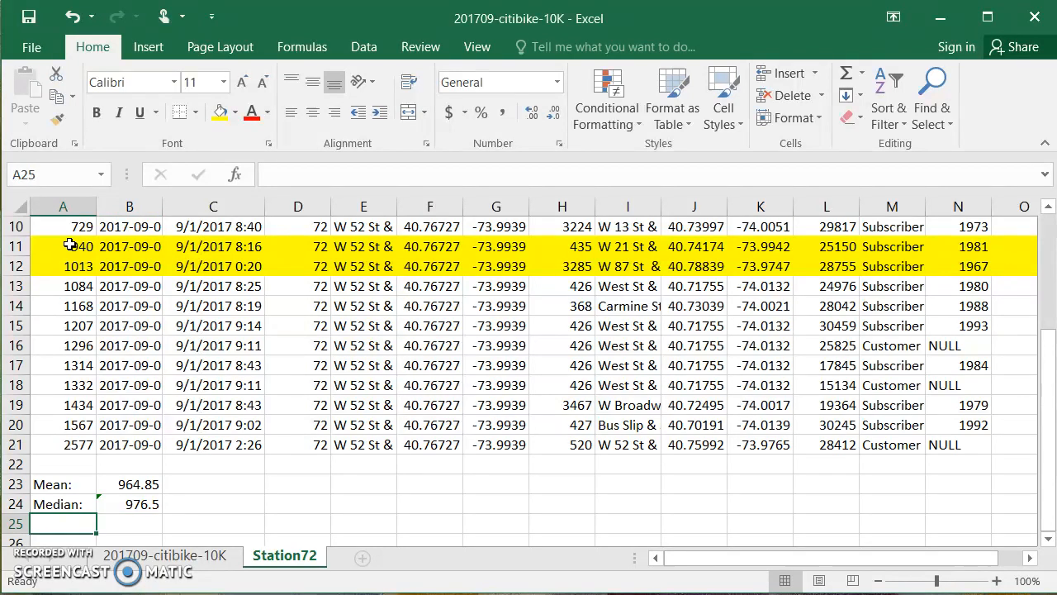
key("Up")
key("Up")
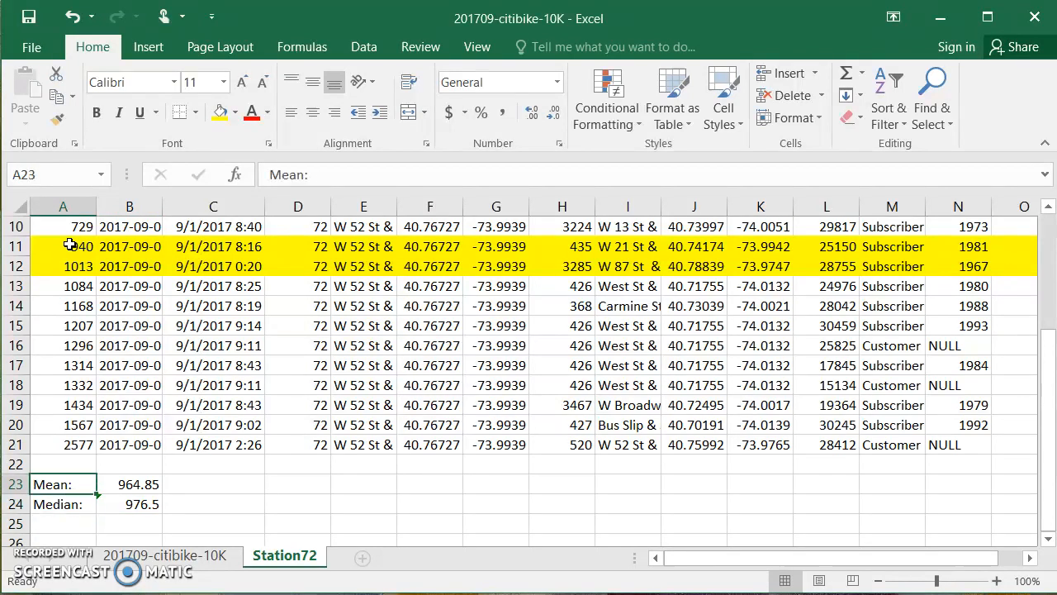
Move the mean and median labels with their values from A23:B24 to Q2:R3, beside the data
left_click_drag(63, 504, 129, 504)
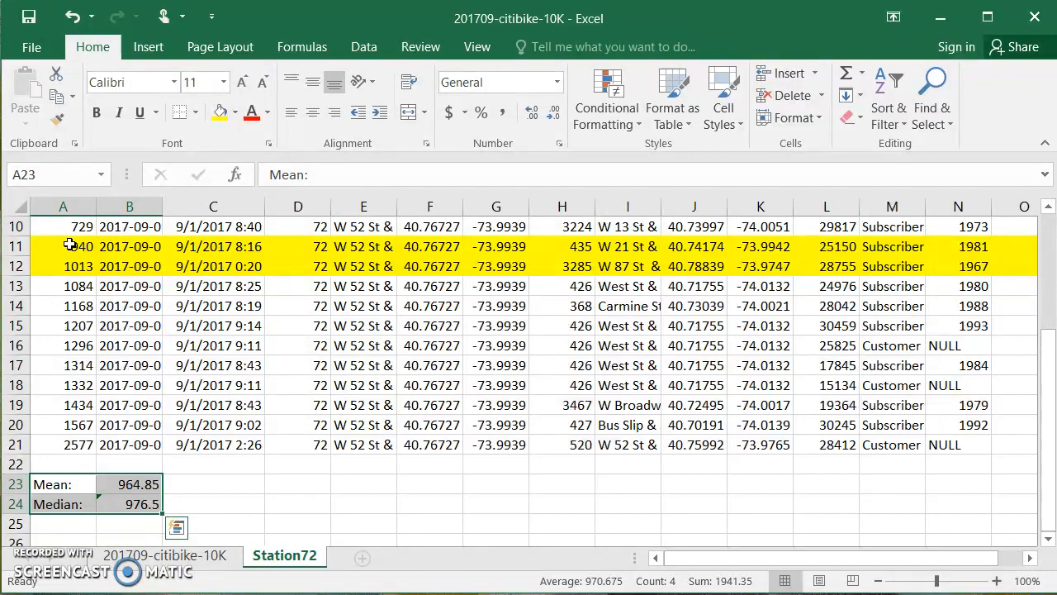
key("ctrl+c")
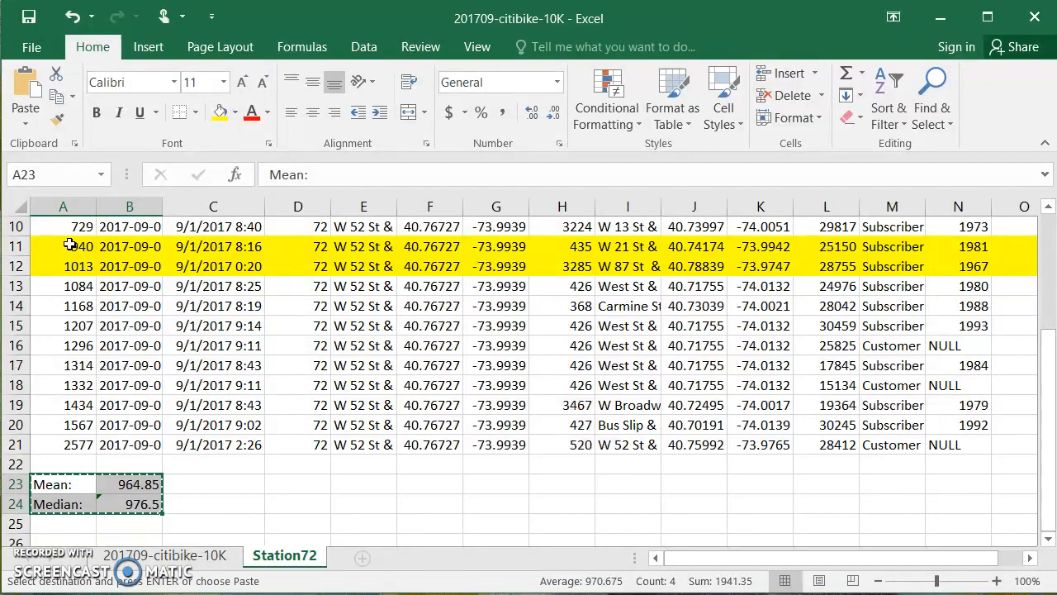
left_click(761, 287)
key("Right")
key("Right")
key("Right")
key("Right")
key("Right")
key("Right")
key("Right")
key("Up")
key("Up")
key("Up")
key("Up")
key("Up")
key("Up")
key("Up")
key("Up")
key("Up")
key("Up")
key("Up")
key("Up")
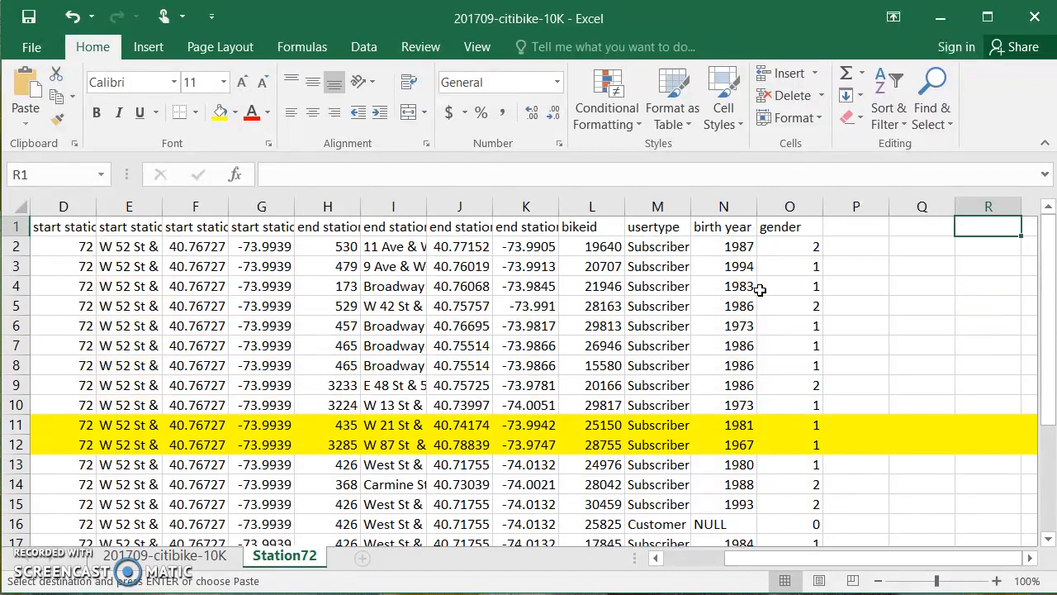
key("Left")
key("Down")
key("Return")
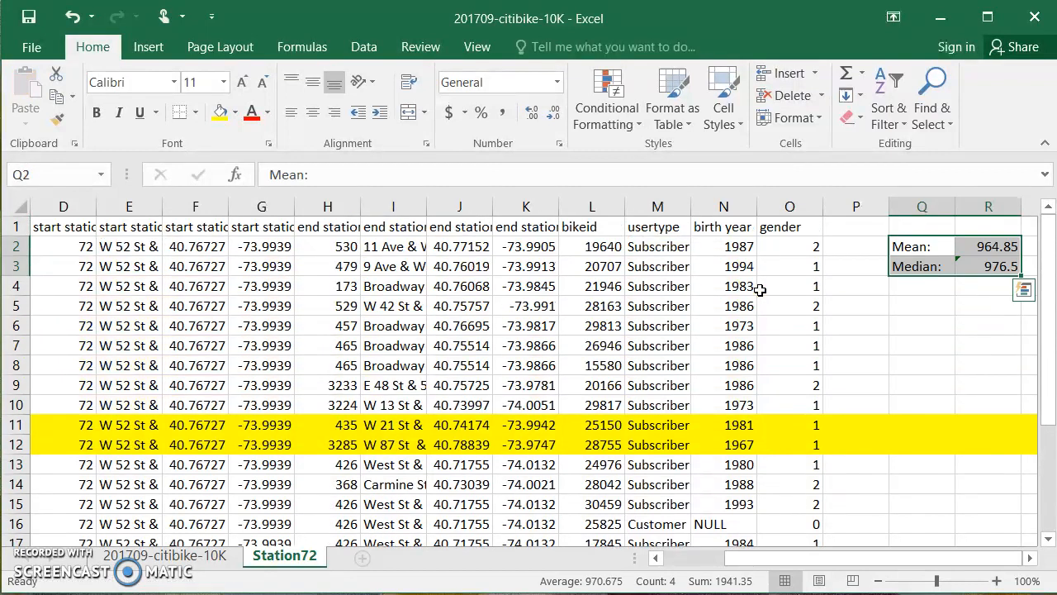
Look over the trip duration column from the vacated cells below the data back up to the first rows
key("Left")
key("Left")
key("Left")
key("Left")
key("Left")
key("Left")
key("Left")
key("Left")
key("Left")
key("Left")
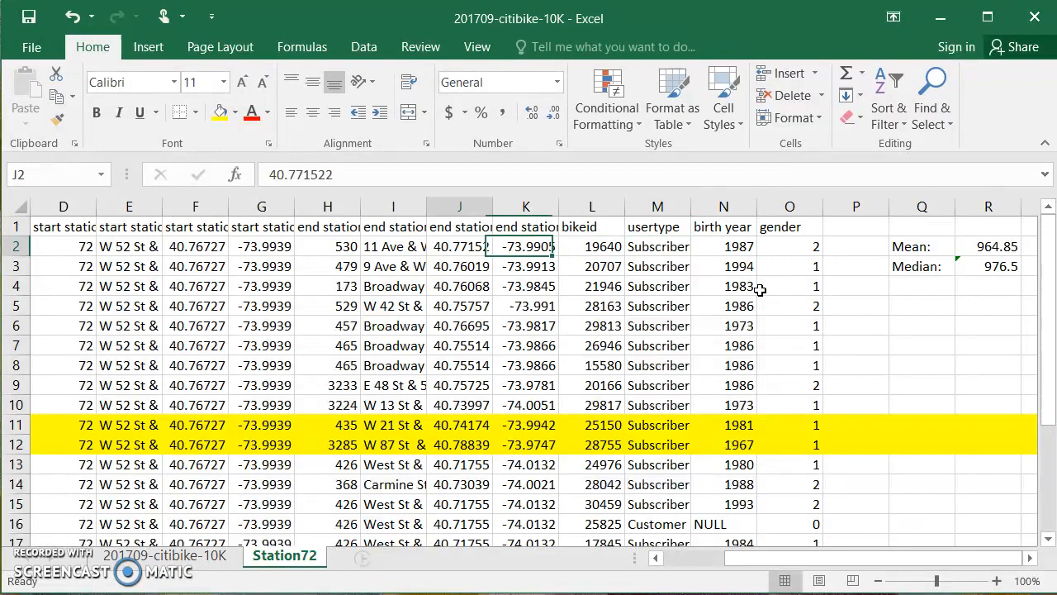
key("Left")
key("Left")
key("Left")
key("Left")
key("Left")
key("Left")
key("Down")
key("Down")
key("Down")
key("Down")
key("Down")
key("Down")
key("Down")
key("Down")
key("Down")
key("Down")
key("Down")
key("Down")
key("Down")
key("Down")
key("Down")
key("Down")
key("Down")
key("Down")
key("Down")
key("Down")
key("Down")
key("Down")
key("Down")
key("Down")
key("Up")
key("Up")
key("Up")
key("Up")
key("Up")
key("Up")
key("Up")
key("Up")
key("Up")
key("Up")
key("Up")
key("Up")
key("Up")
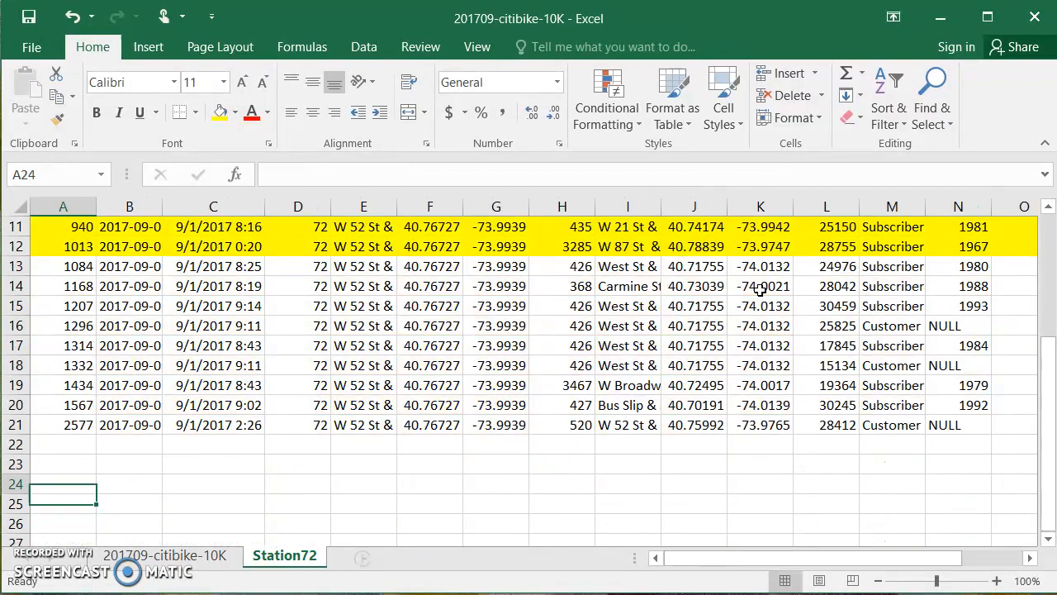
key("Up")
key("Up")
key("Up")
key("Up")
key("Up")
key("Up")
key("Up")
key("Up")
key("Up")
key("Up")
key("Up")
key("Up")
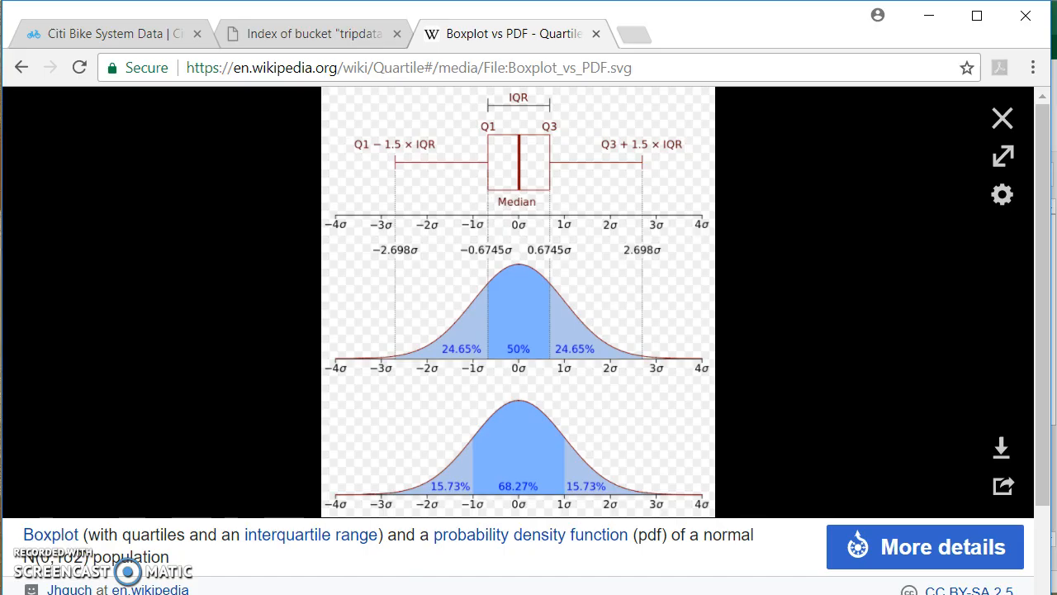
Examine the quartiles, median and IQR in the boxplot diagram on Wikipedia's Quartile page in the browser
left_click(691, 331)
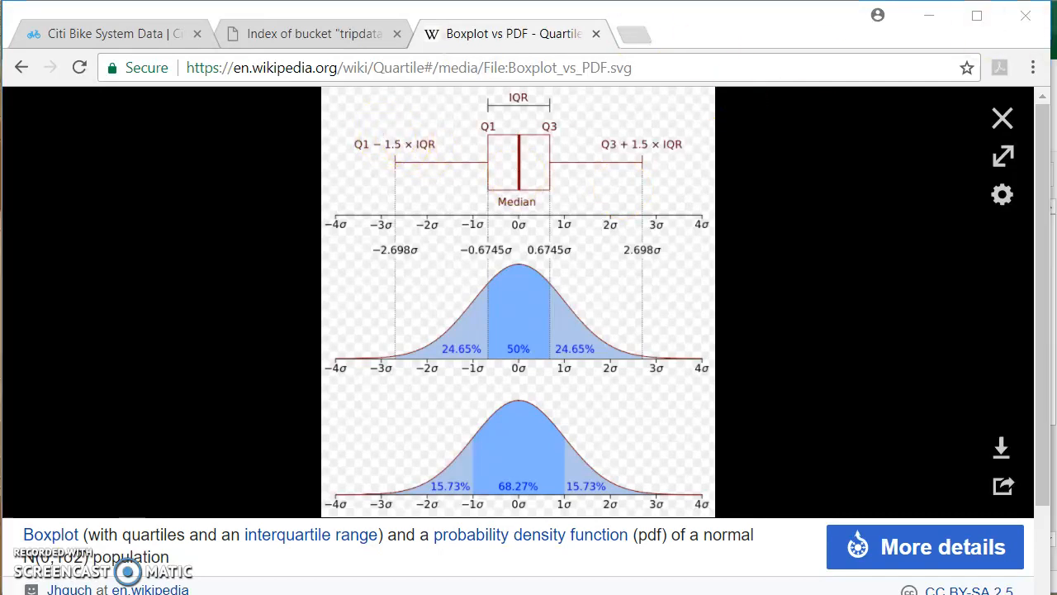
Switch back to Excel and select the highlighted median rows 11:12, then the lower-half rows 2:10
key("alt+Tab")
left_click_drag(16, 424, 15, 444)
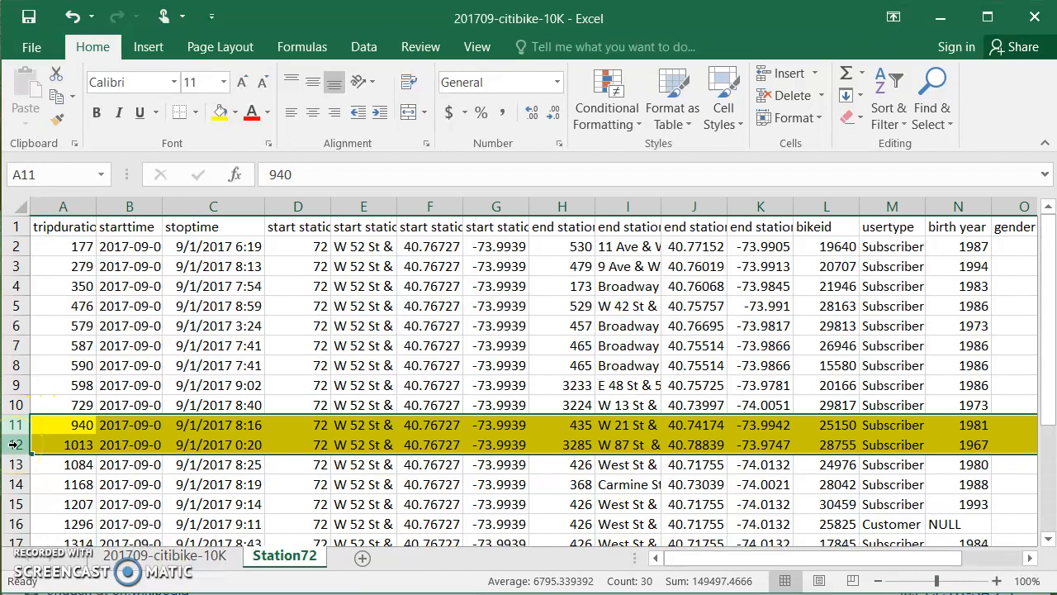
left_click_drag(15, 246, 18, 403)
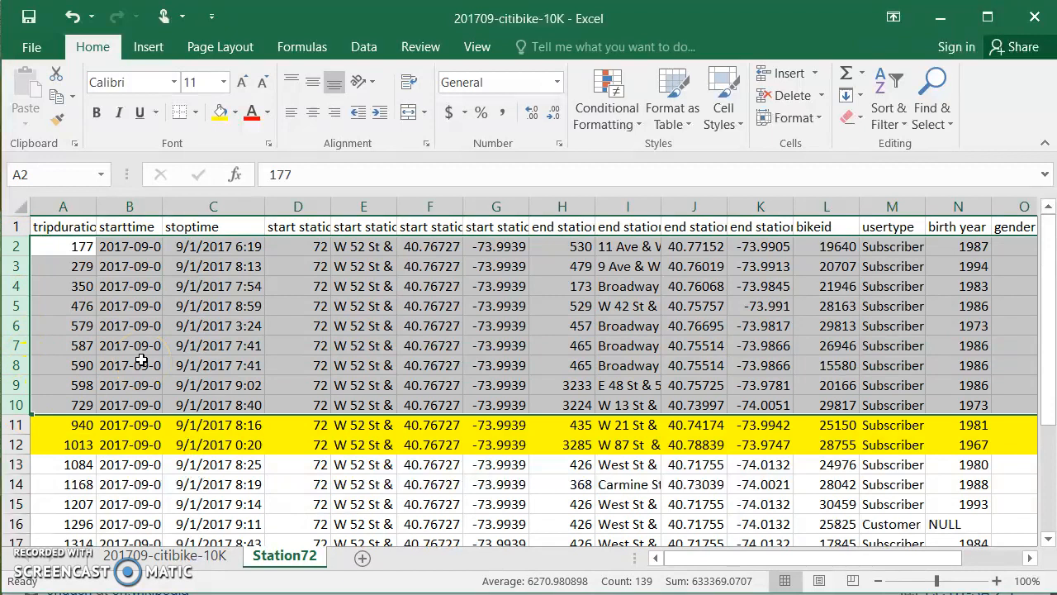
left_click(141, 361)
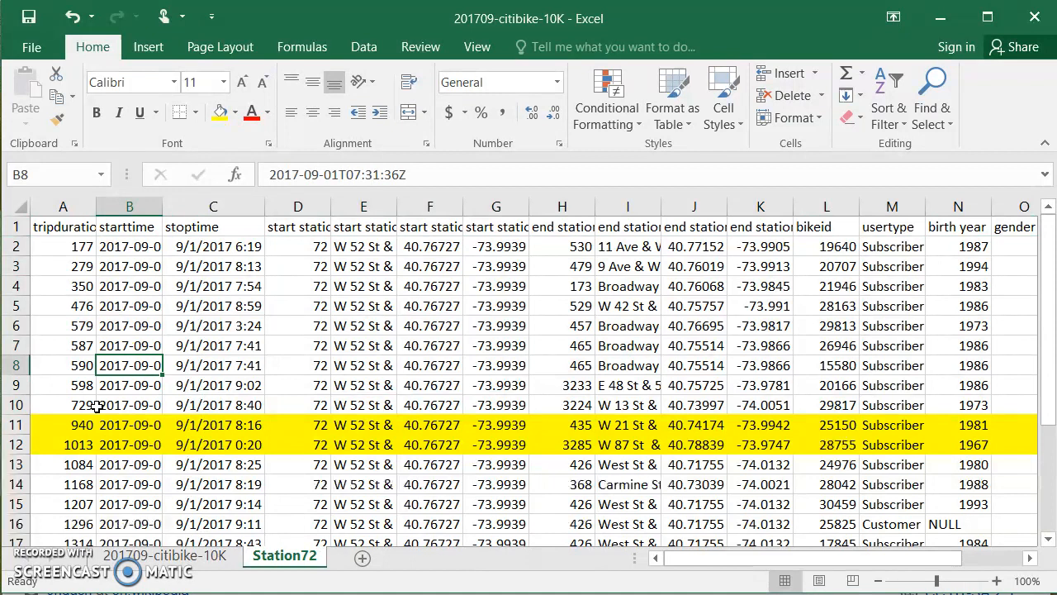
left_click_drag(15, 246, 12, 401)
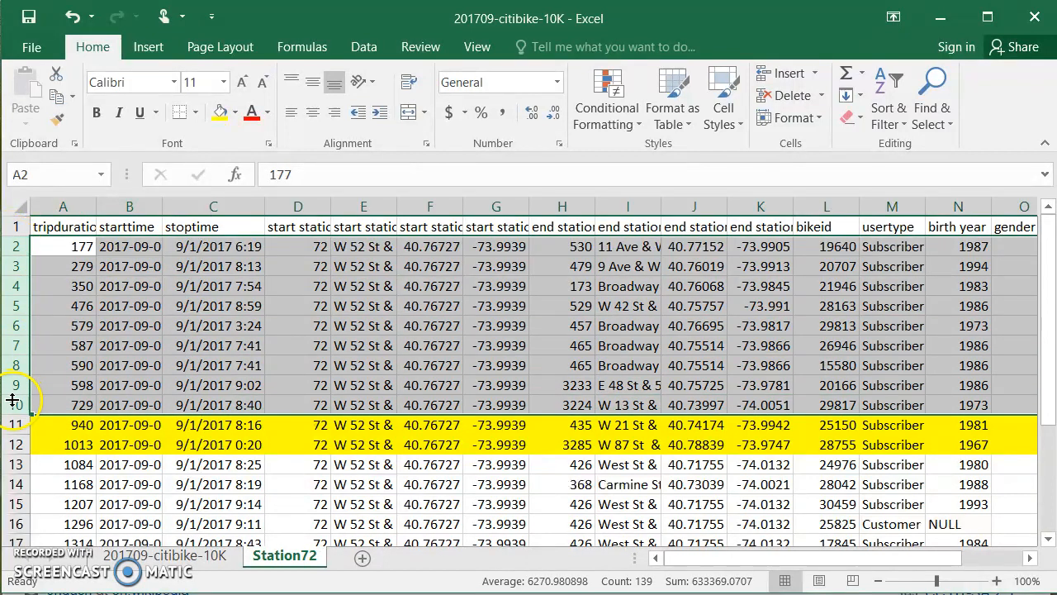
left_click(105, 306)
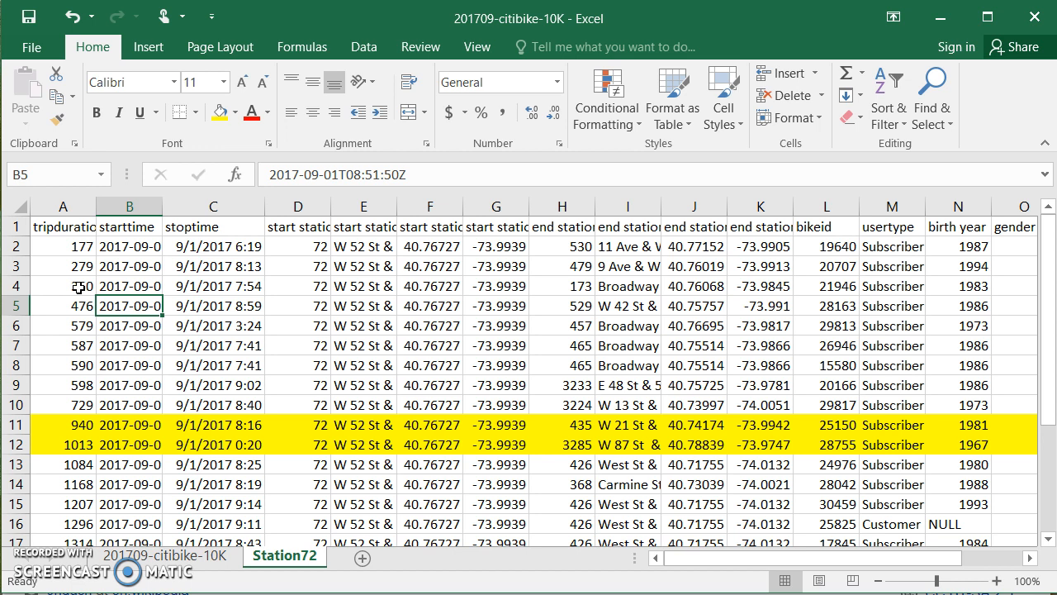
Find the middle row of the lower half of the data and fill row 6 with yellow
left_click(41, 246)
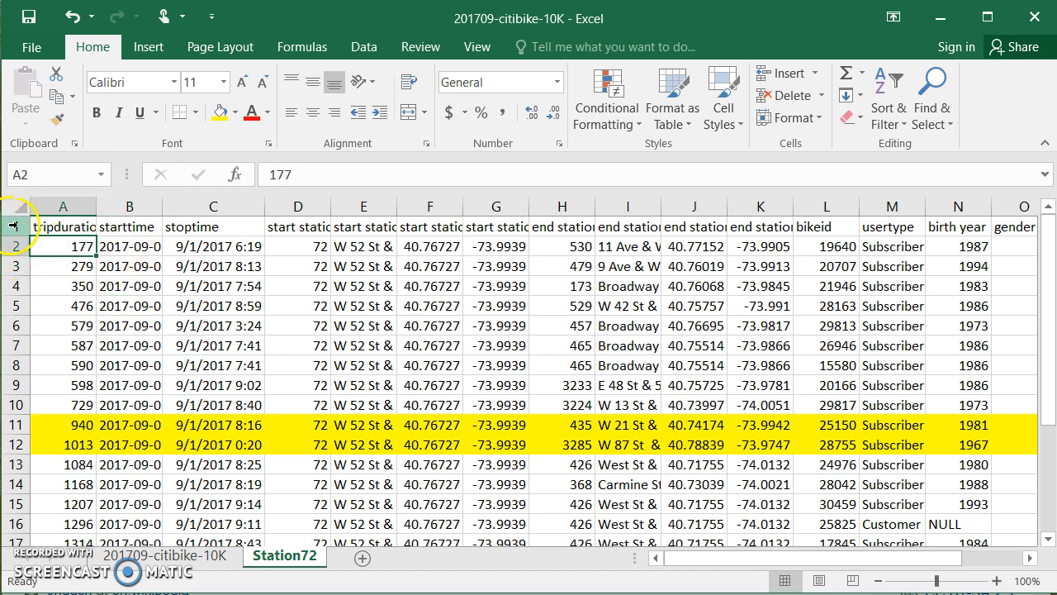
left_click_drag(17, 246, 17, 329)
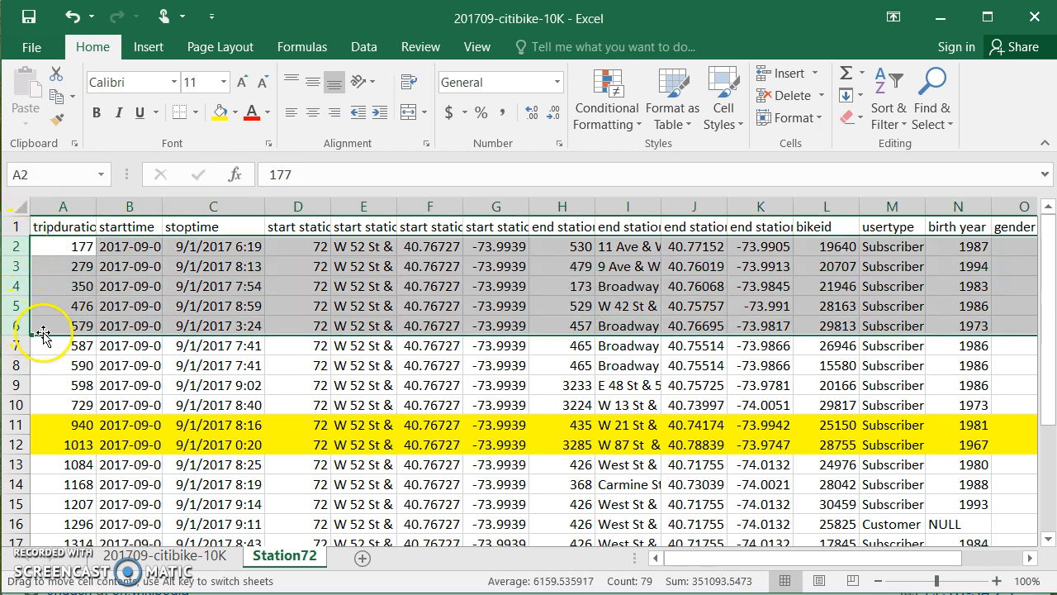
left_click(55, 323)
left_click(17, 325)
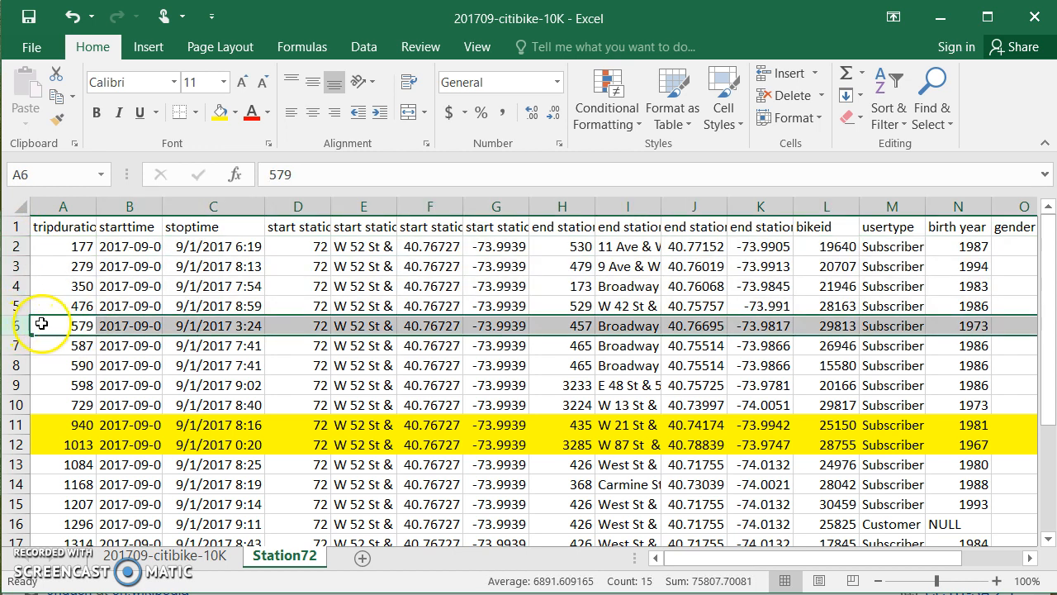
left_click(220, 114)
Select the trip durations A2:A5 and A7:A10 to compare how many lie on either side of highlighted row 6
left_click(51, 228)
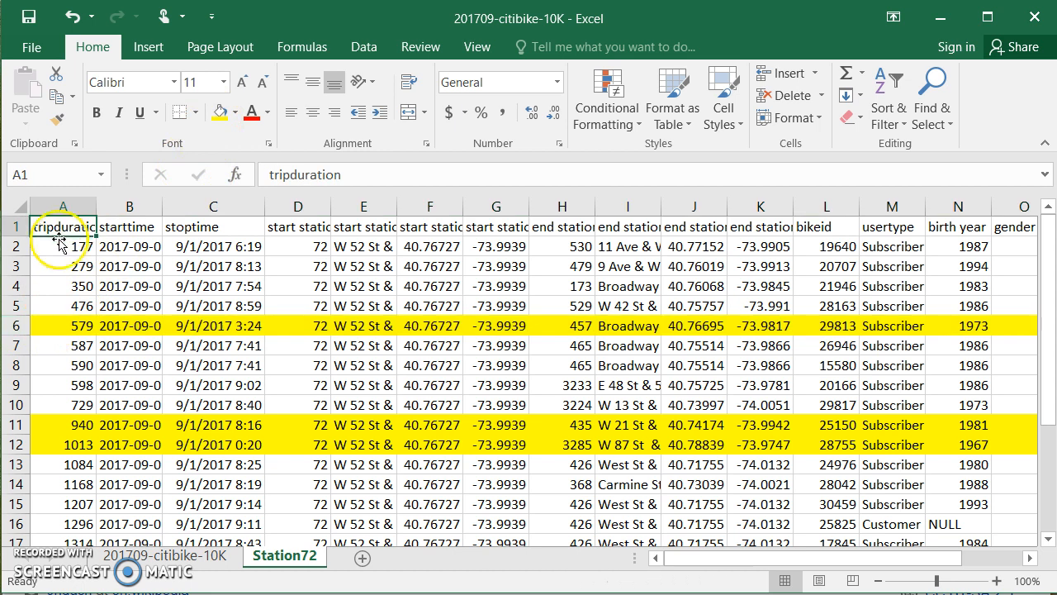
left_click_drag(57, 248, 60, 314)
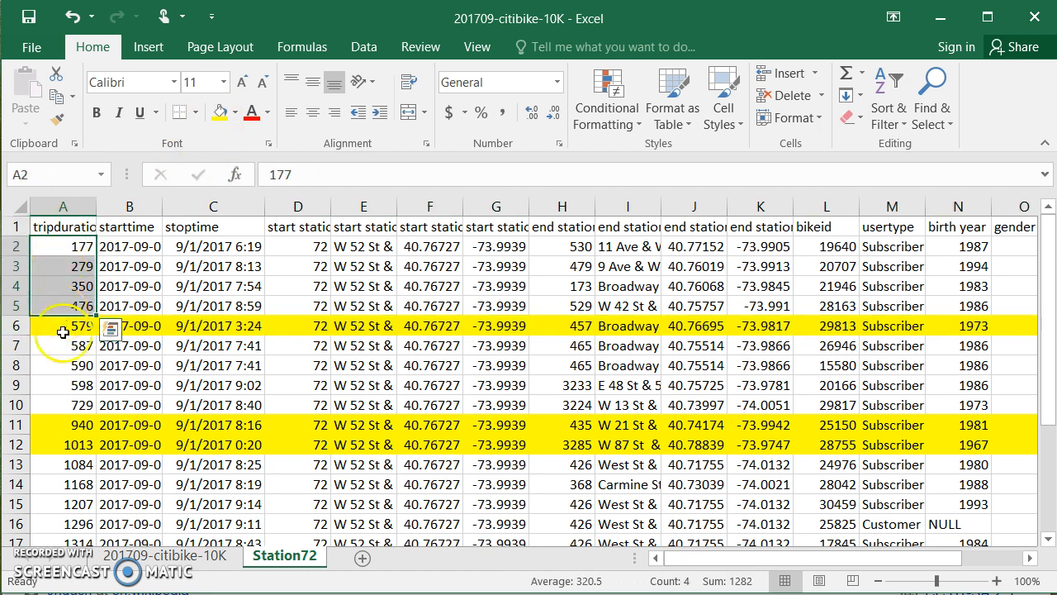
left_click_drag(52, 351, 49, 407)
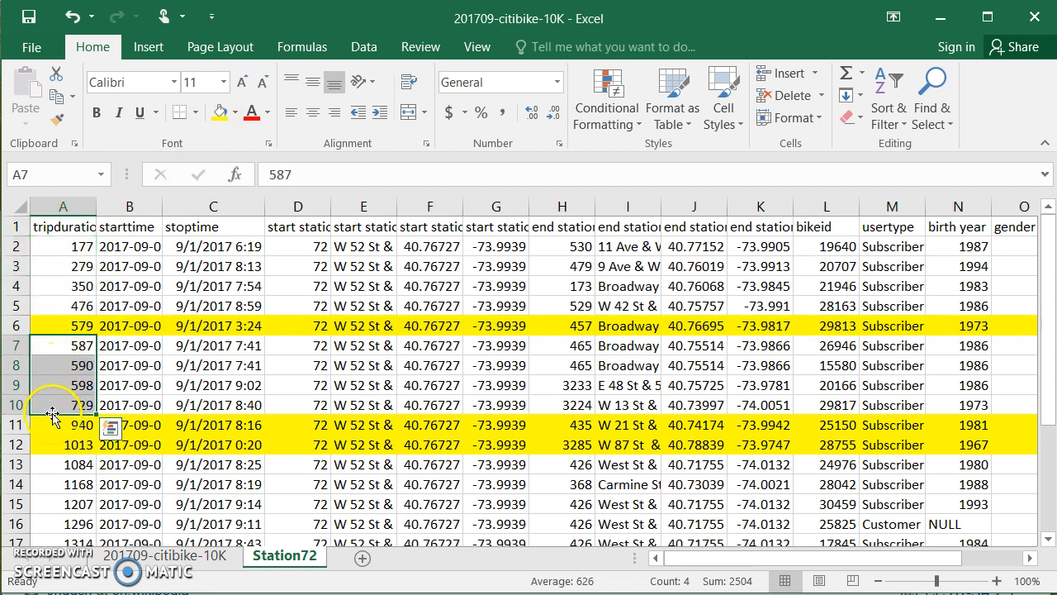
left_click(151, 374)
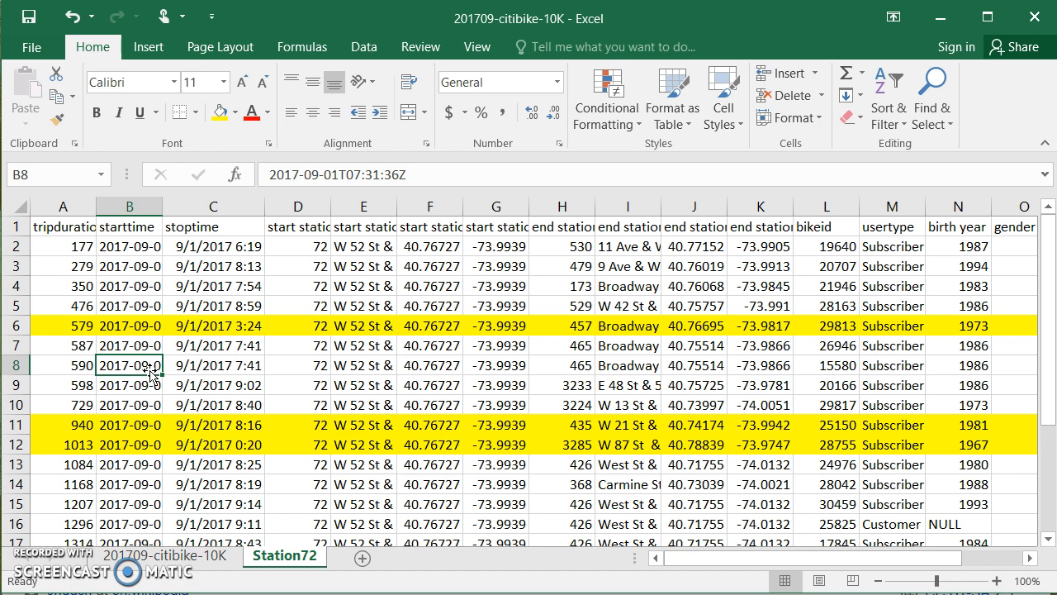
Enter the label "Q1:" in cell Q4, directly below the median label
scroll(273, 342, "right", 1)
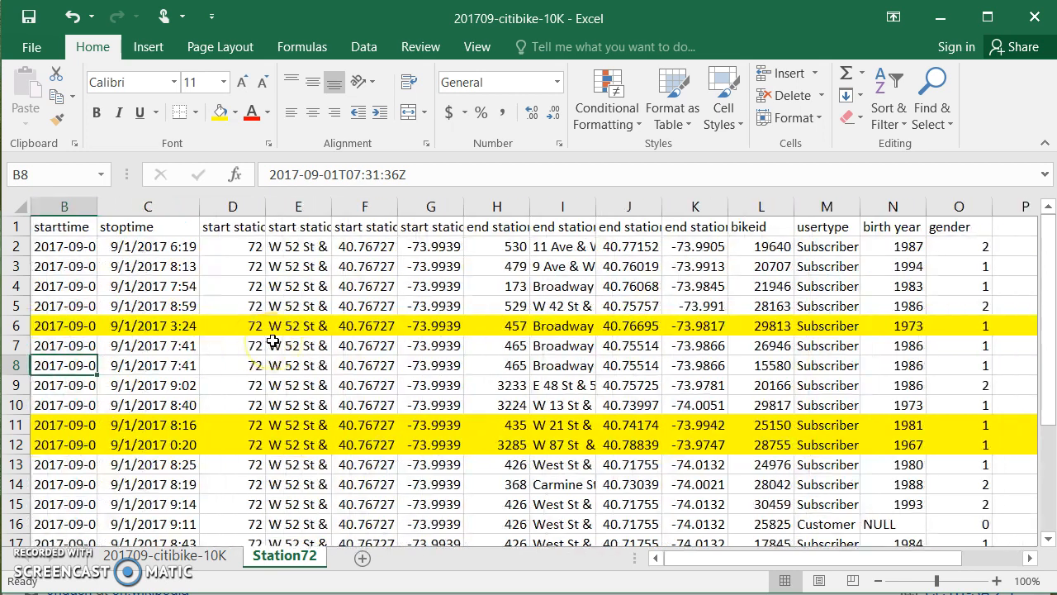
scroll(273, 343, "right", 6)
left_click(642, 289)
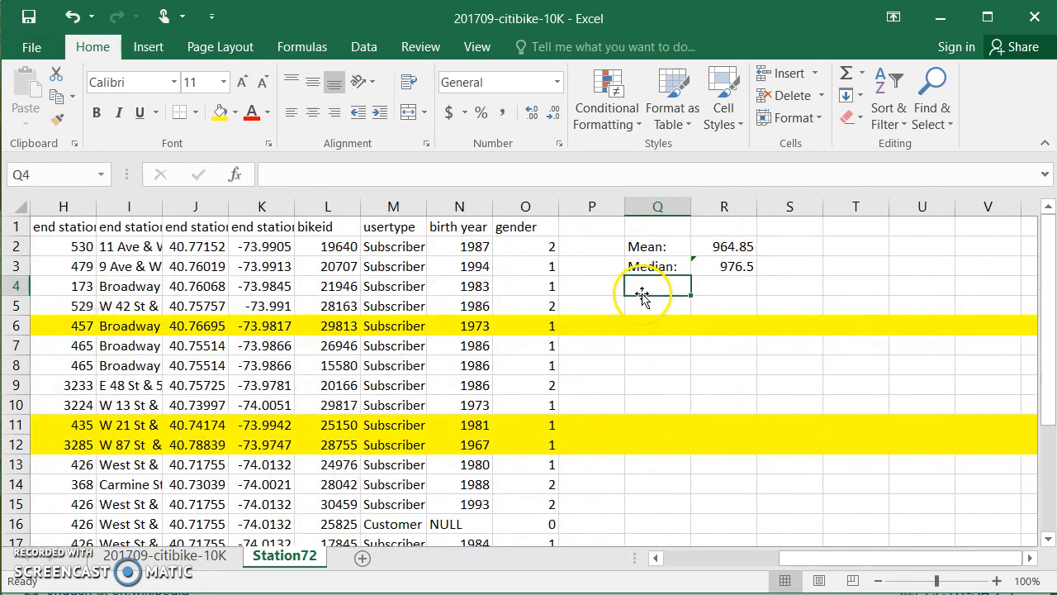
type("Q1:")
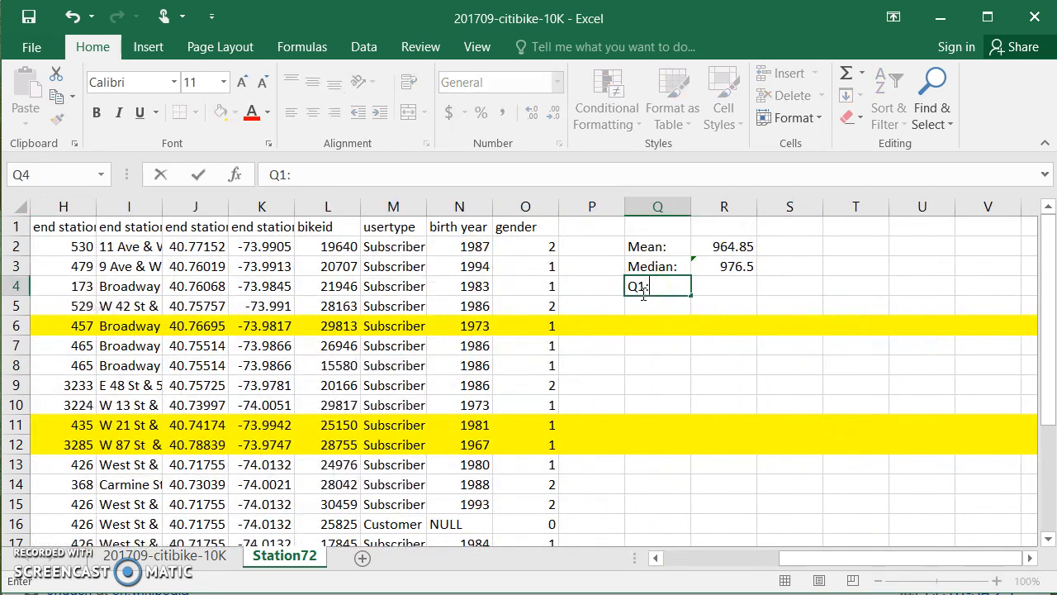
key("Left")
Look up the trip duration in highlighted row 6 and enter it as the Q1 value, 579, in R4
key("Left")
key("Left")
key("Left")
key("Left")
key("Left")
key("Left")
key("Left")
key("Left")
key("Left")
key("Left")
key("Left")
key("Left")
key("Left")
key("Left")
key("Left")
key("Down")
key("Down")
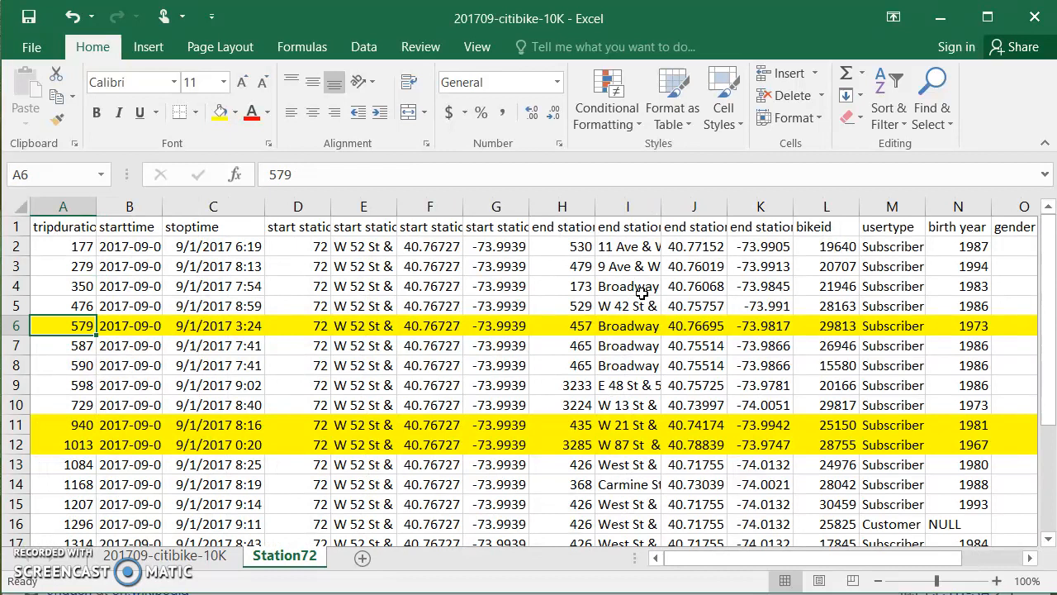
key("Right")
key("Right")
key("Right")
key("Right")
key("Right")
key("Right")
key("Right")
key("Right")
key("Right")
key("Right")
key("Right")
key("Right")
key("Right")
key("Right")
key("Right")
key("Right")
key("Right")
key("Up")
key("Up")
type("579")
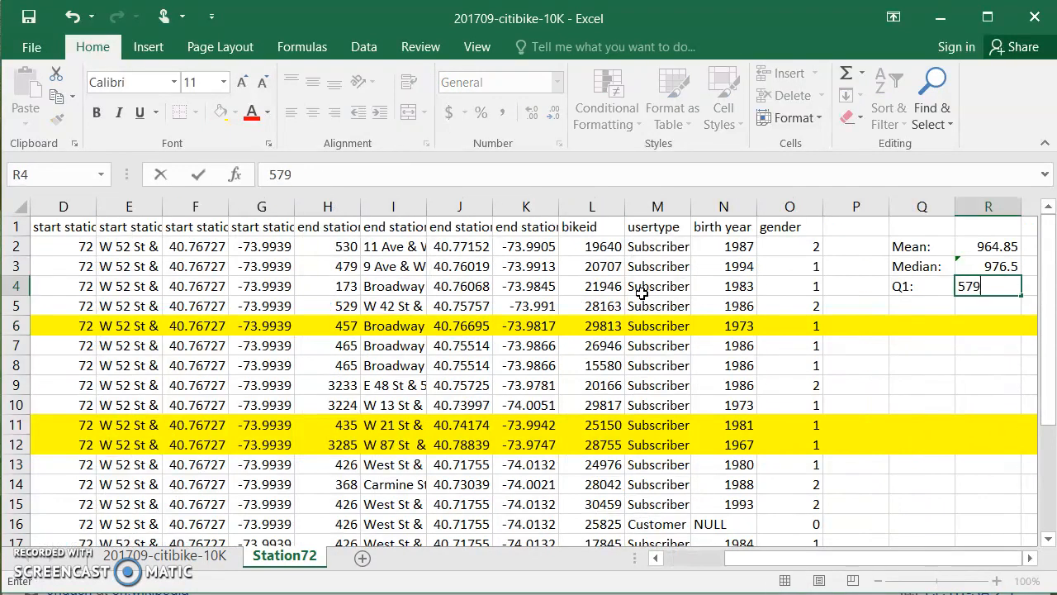
left_click(350, 348)
Examine the upper half of the trip durations, rows 13 to 21, to find its middle row
key("Left")
key("Left")
key("Left")
key("Left")
key("Left")
key("Left")
key("Left")
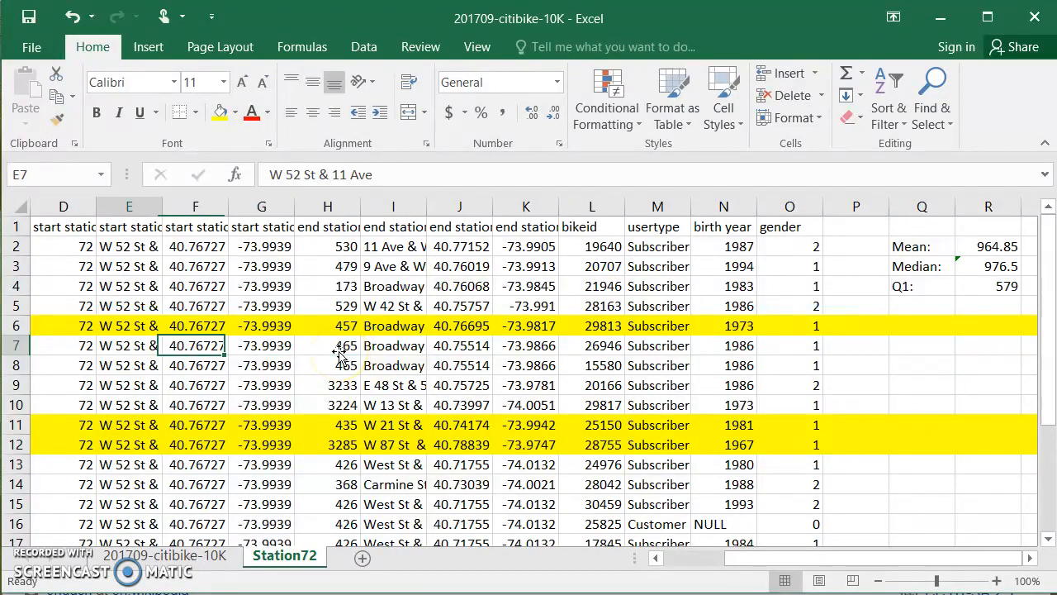
key("Down")
key("Down")
key("Down")
key("Down")
key("Down")
key("Down")
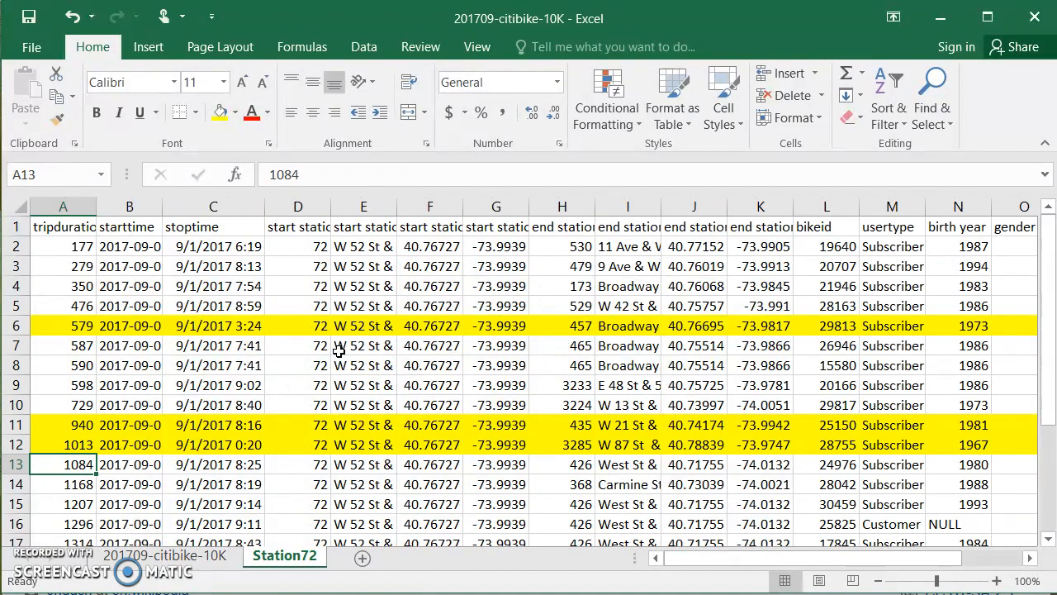
scroll(338, 351, "down", 3)
left_click(71, 306)
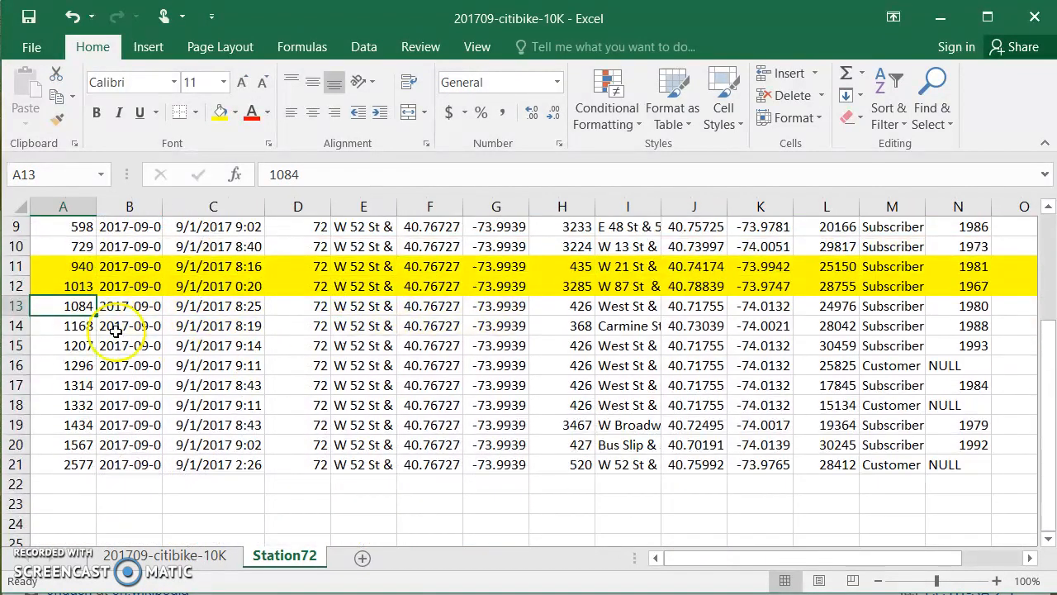
left_click(51, 317)
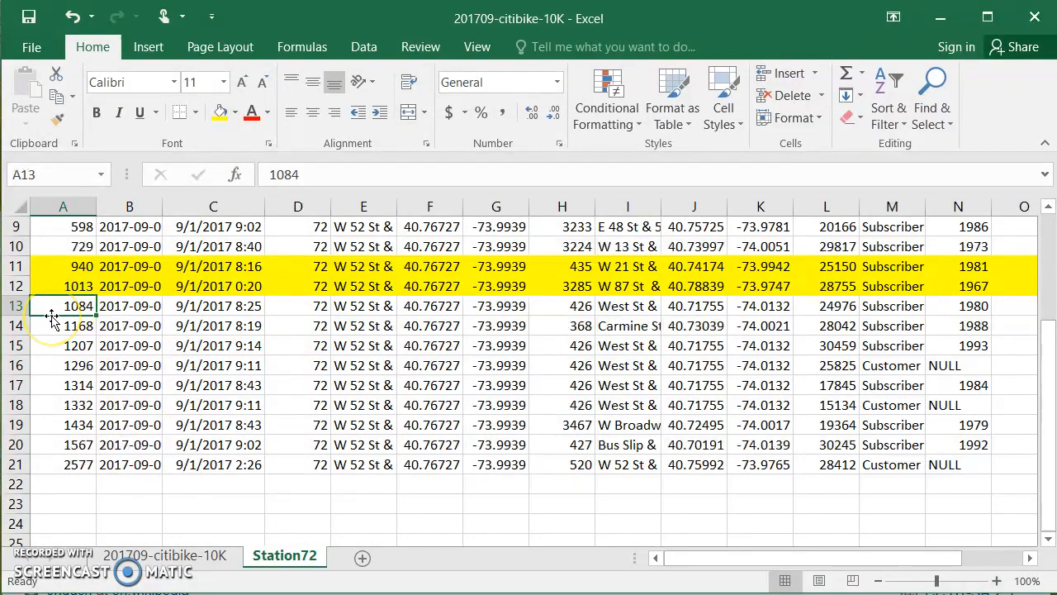
left_click(61, 385)
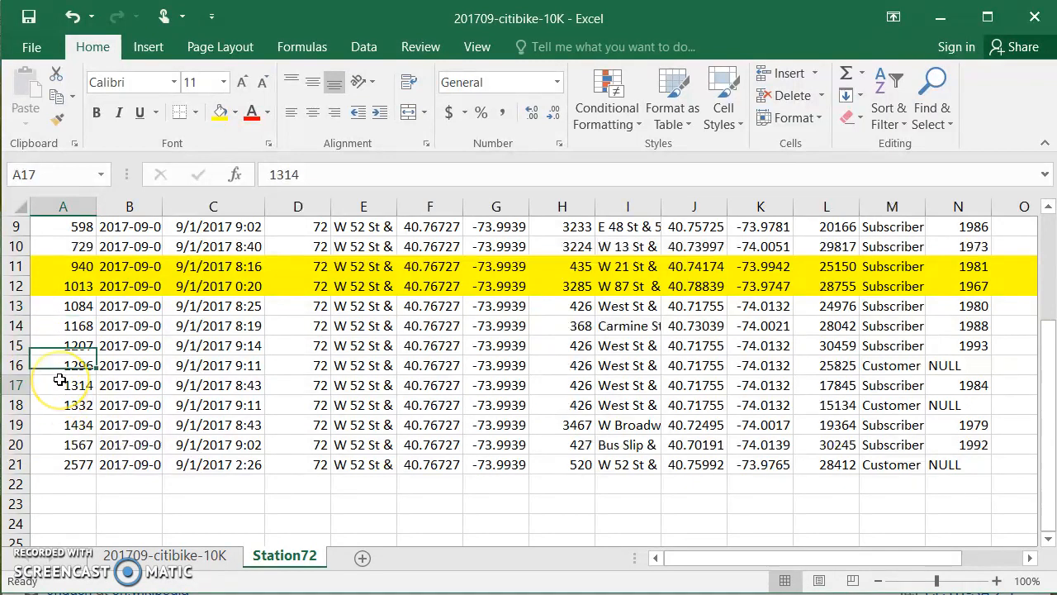
left_click(45, 307)
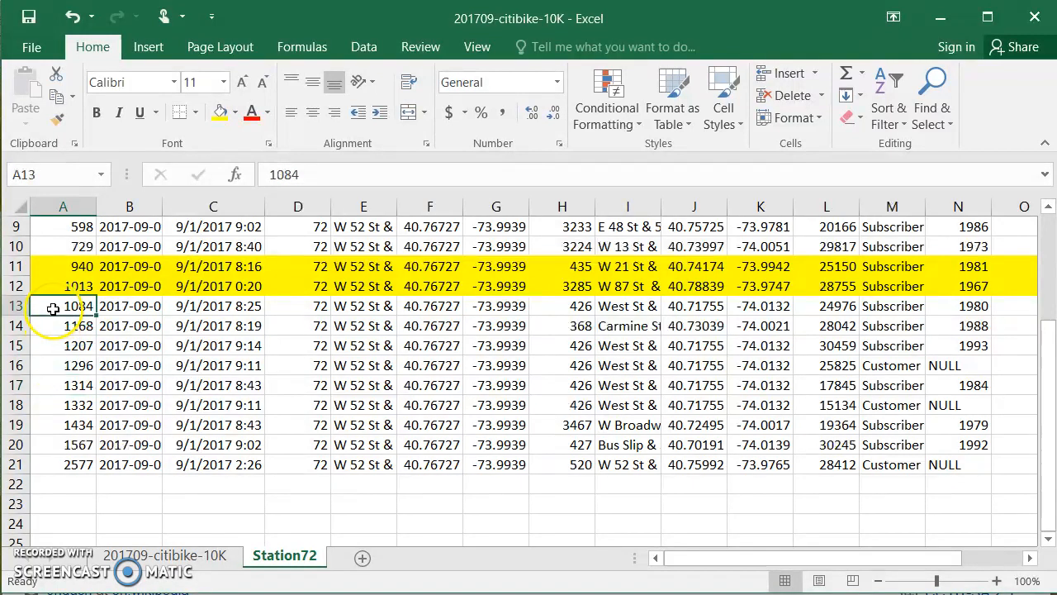
left_click(42, 383)
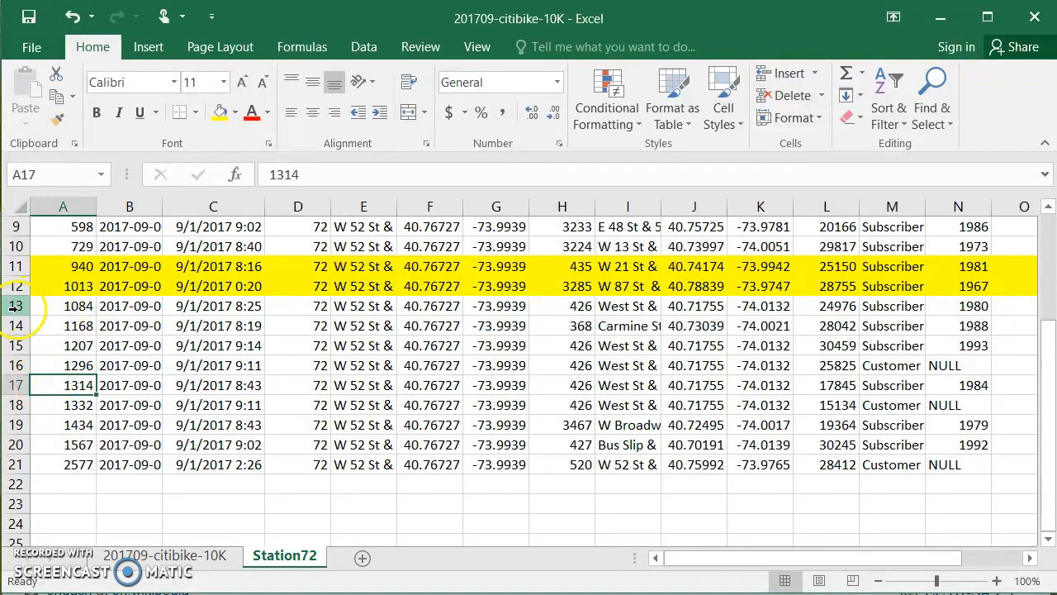
left_click_drag(14, 307, 21, 469)
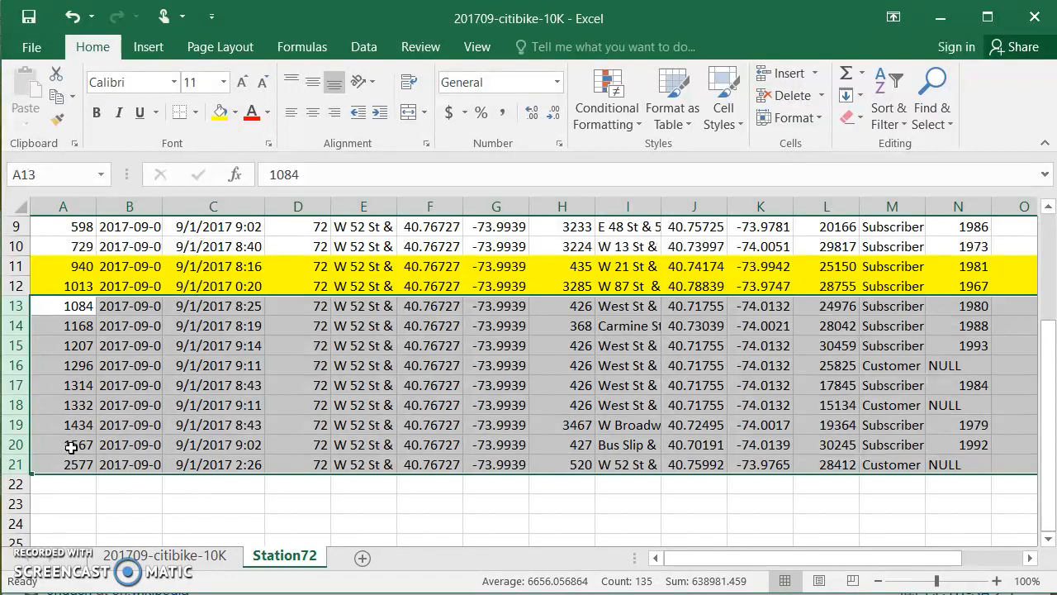
left_click(66, 405)
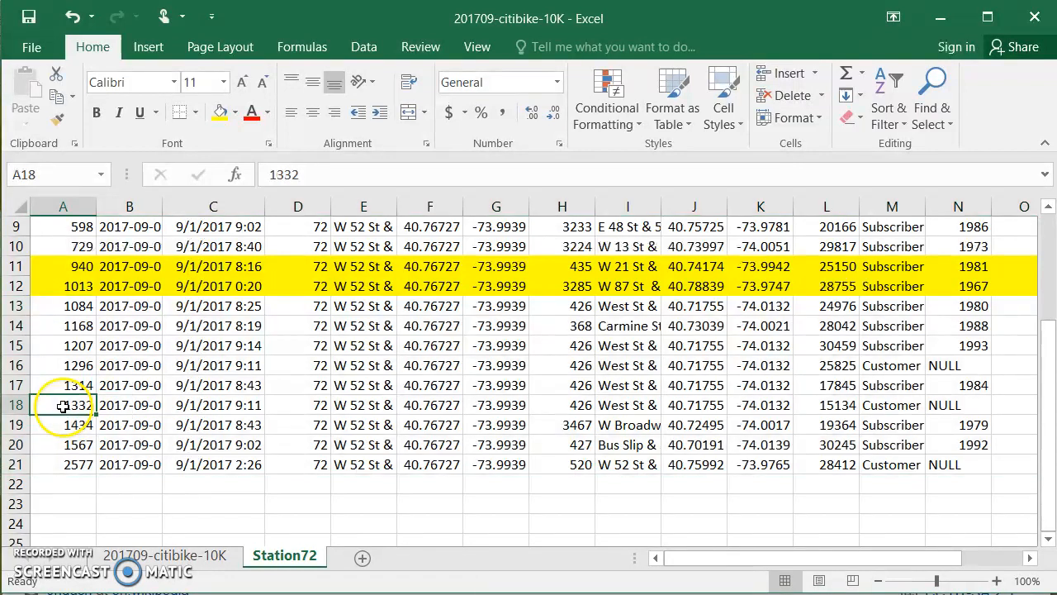
Fill row 17, the middle row of the upper half of the data, with yellow
left_click(14, 386)
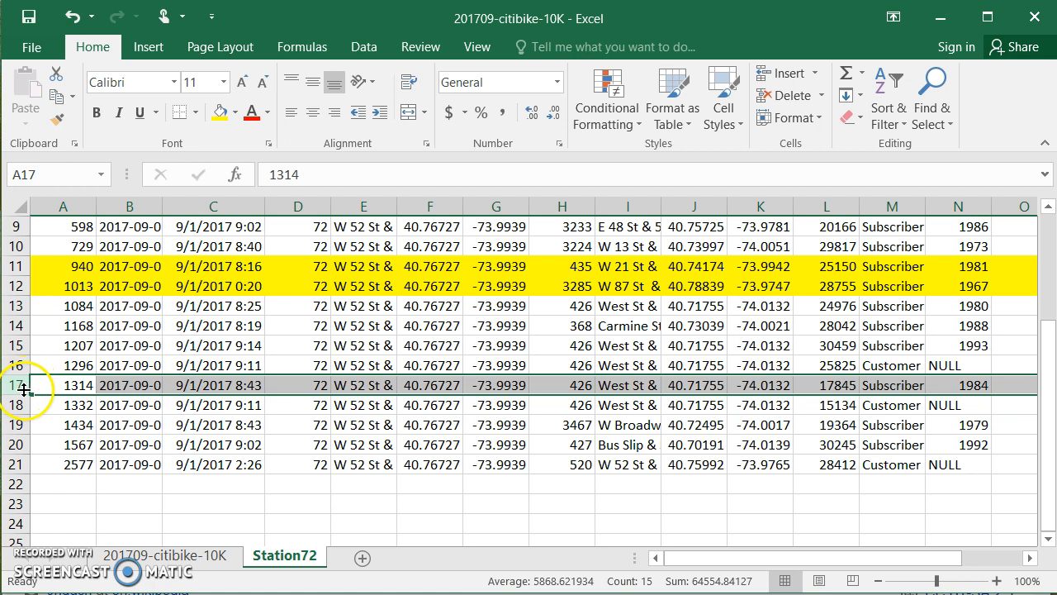
left_click(216, 115)
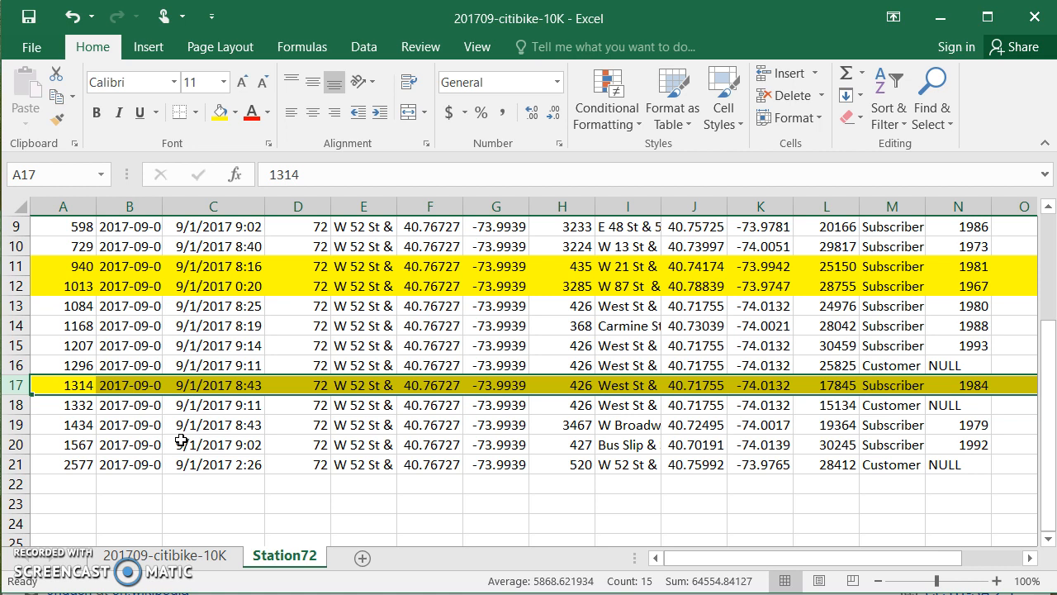
key("Left")
key("Right")
key("Left")
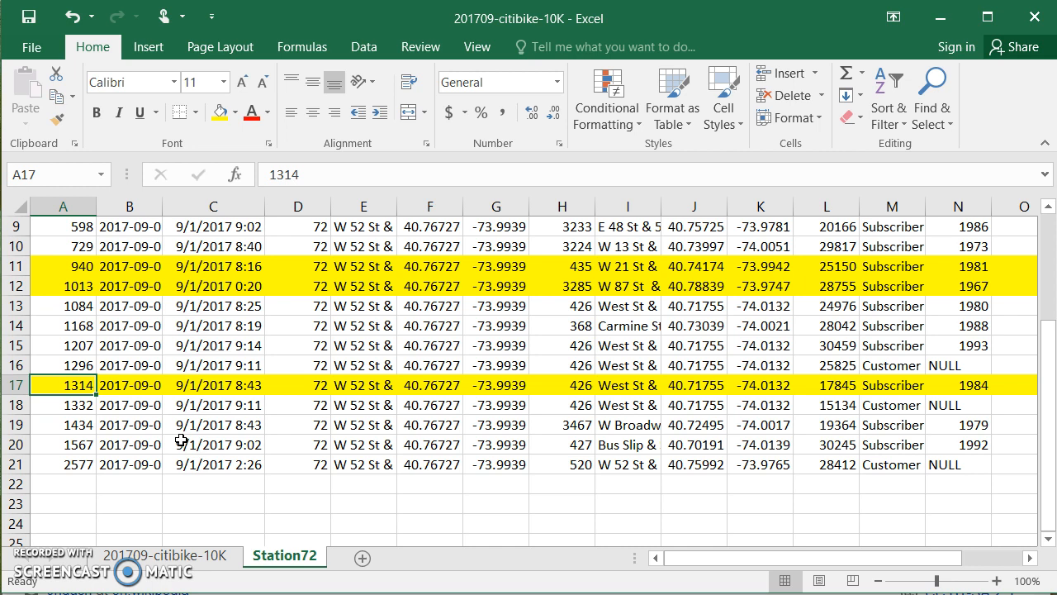
Select the trip durations A2:A10 above highlighted rows 11 and 12 to count the lower half
key("Up")
key("Up")
key("Up")
key("Up")
key("Up")
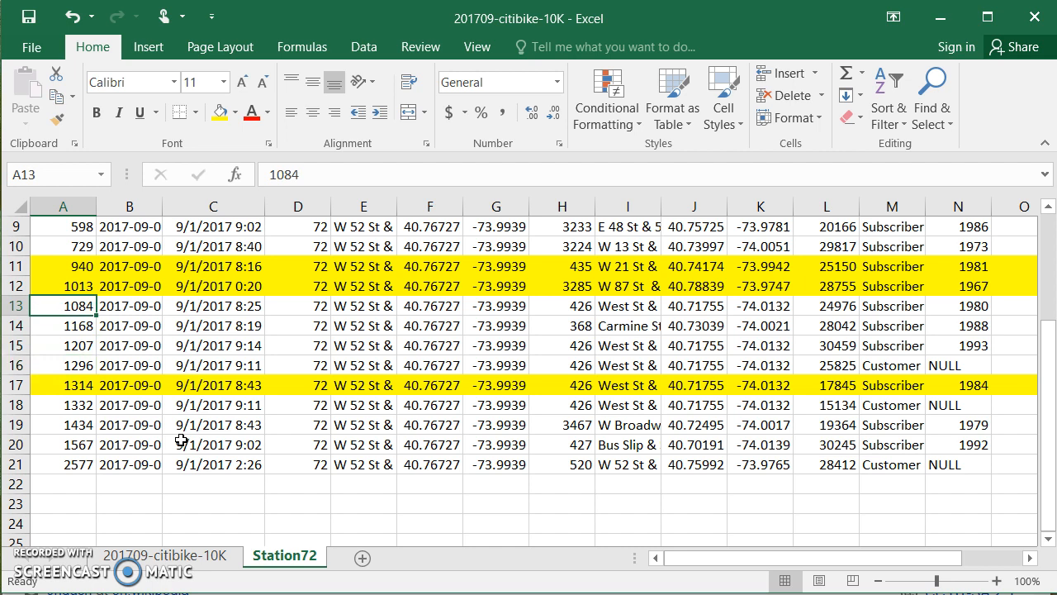
key("Up")
key("Up")
key("Up")
key("Up")
key("Up")
key("Up")
key("Up")
key("Up")
key("Up")
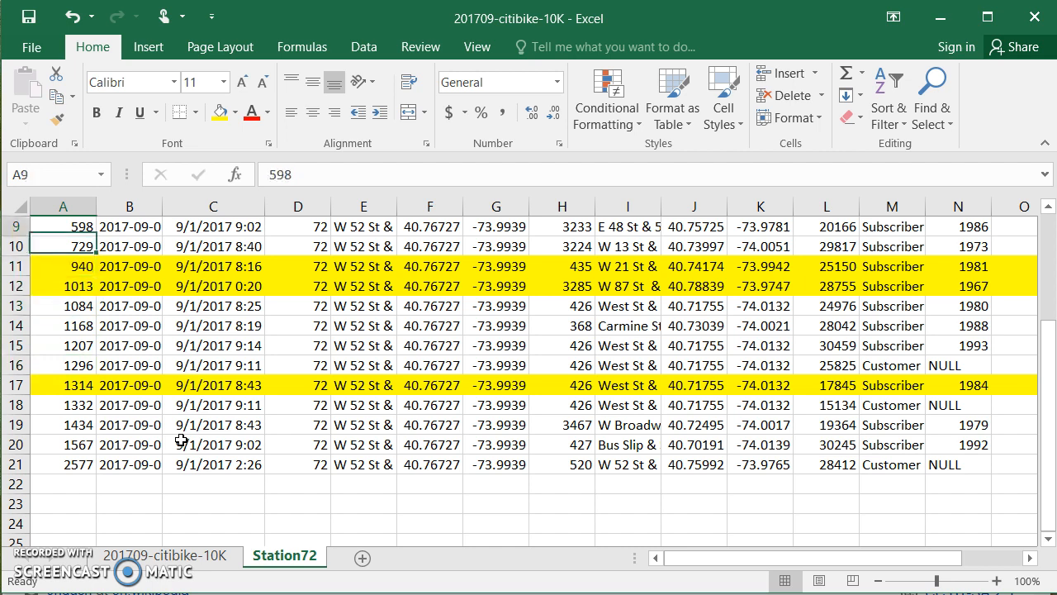
key("Up")
key("shift+Down")
key("shift+Down")
key("shift+Down")
key("shift+Down")
key("shift+Down")
key("shift+Down")
key("shift+Down")
key("shift+Down")
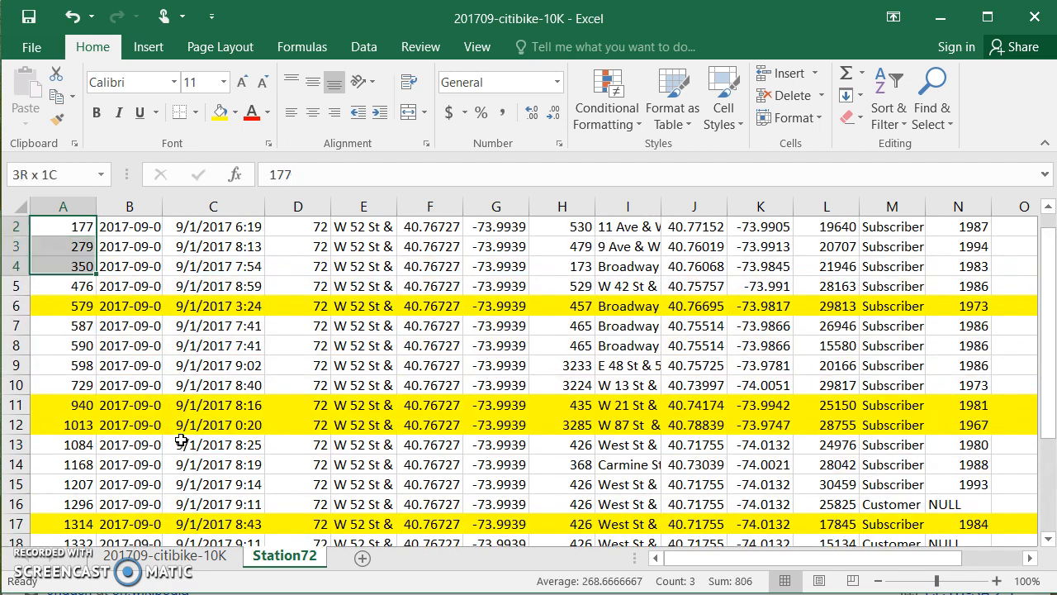
Select the trip durations A13:A21 below highlighted rows 11 and 12 to count the upper half
key("Down")
key("Down")
key("Down")
key("Down")
key("Down")
key("Down")
key("Down")
key("Down")
key("Down")
key("Down")
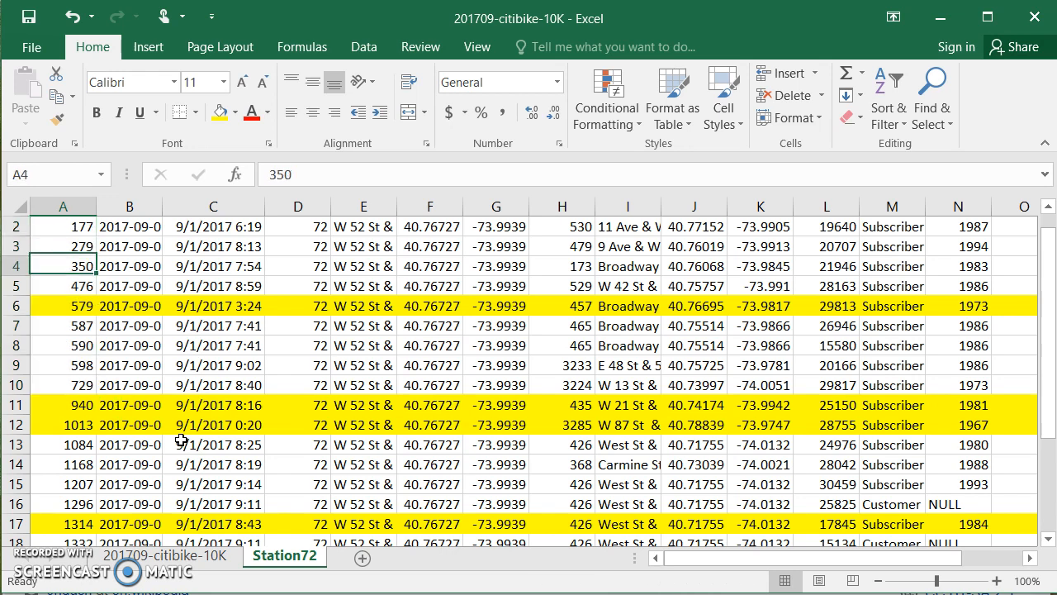
key("Down")
key("shift+Down")
key("shift+Down")
key("shift+Down")
key("shift+Down")
key("shift+Down")
key("shift+Down")
key("shift+Down")
key("shift+Down")
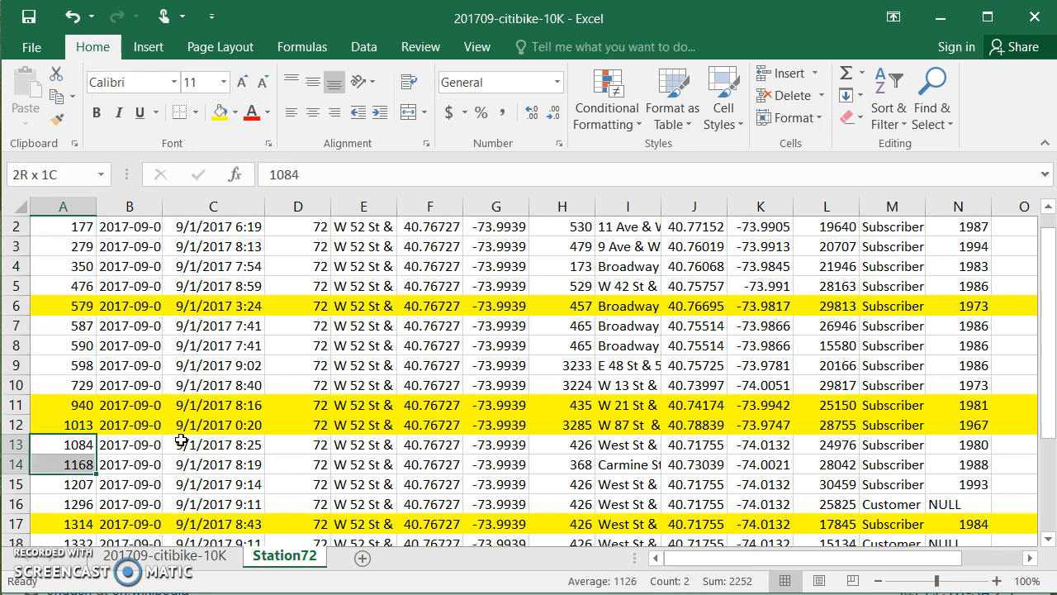
key("shift+Down")
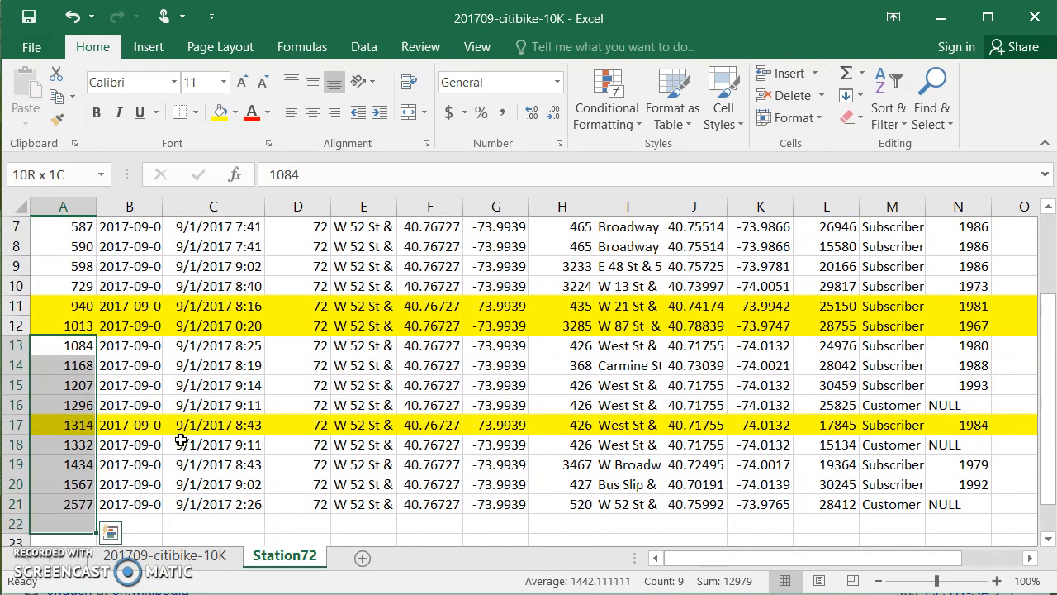
key("shift+Up")
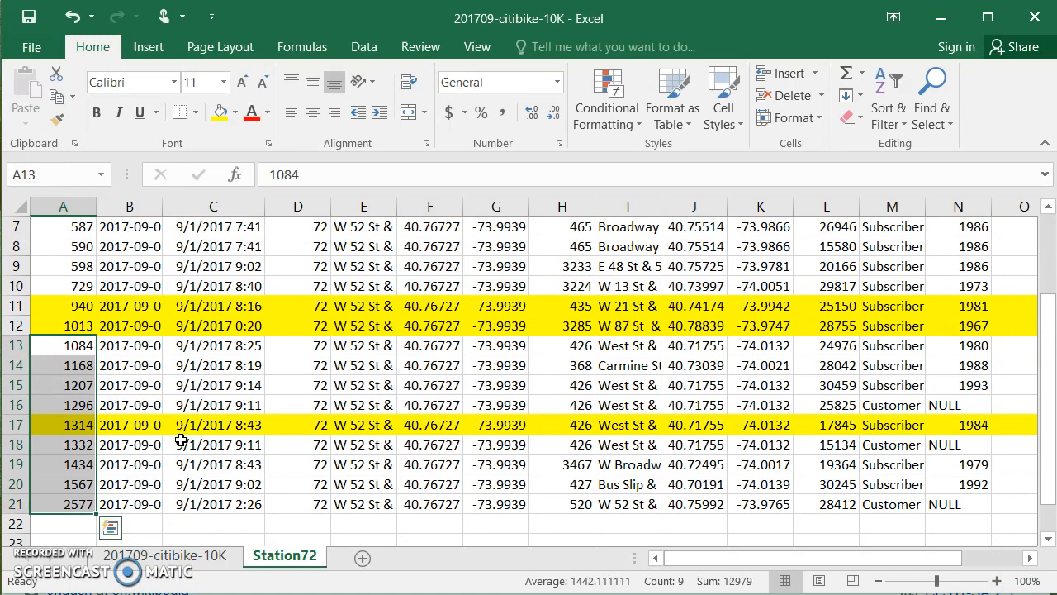
Select the trip durations A13:A16 and A18:A21 to compare how many lie on either side of highlighted row 17
left_click(307, 327)
left_click(15, 325)
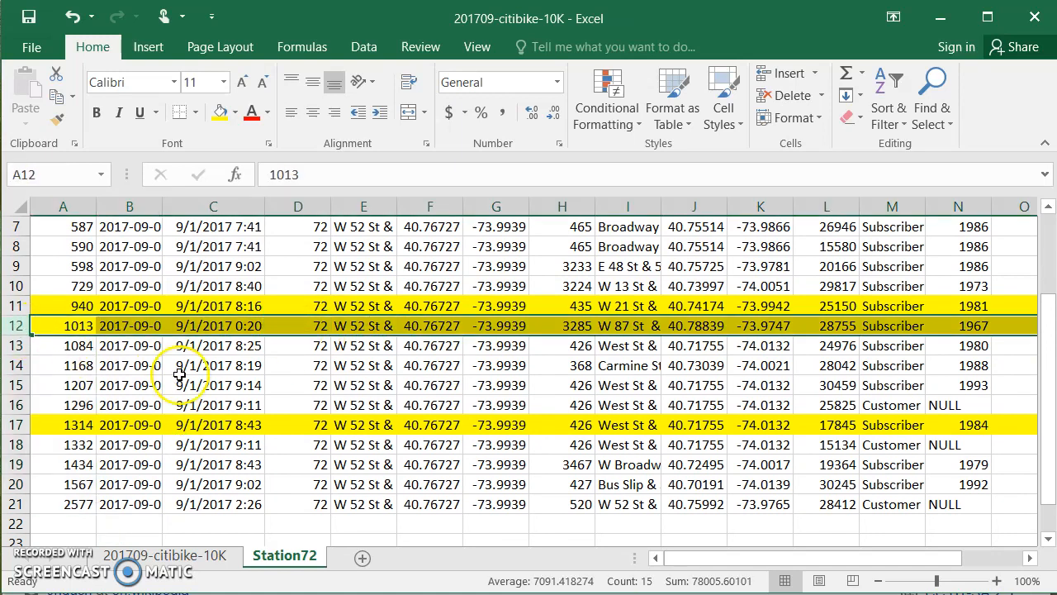
left_click_drag(64, 345, 60, 402)
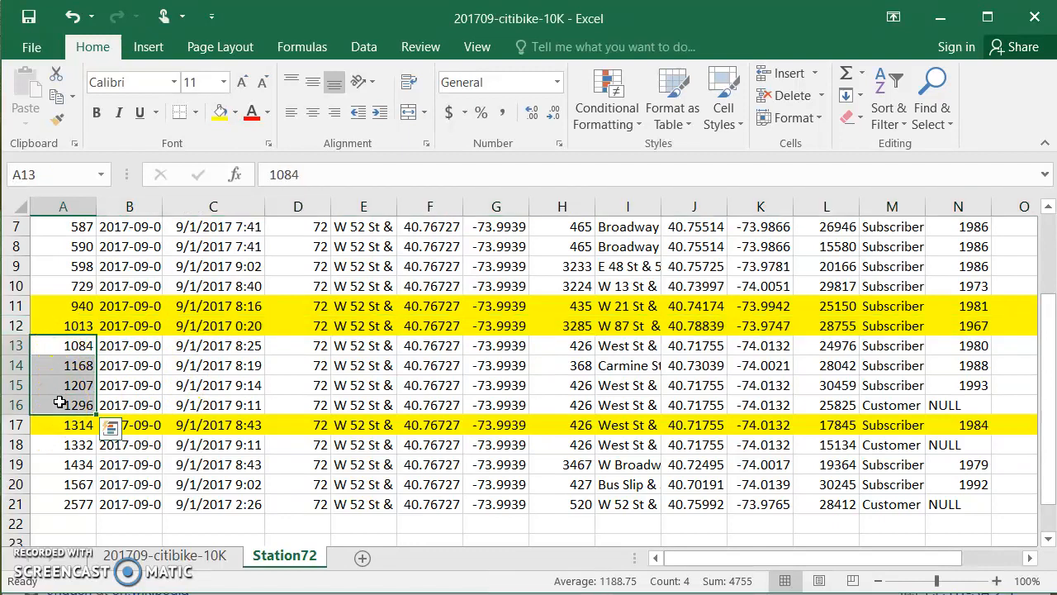
left_click_drag(69, 445, 68, 505)
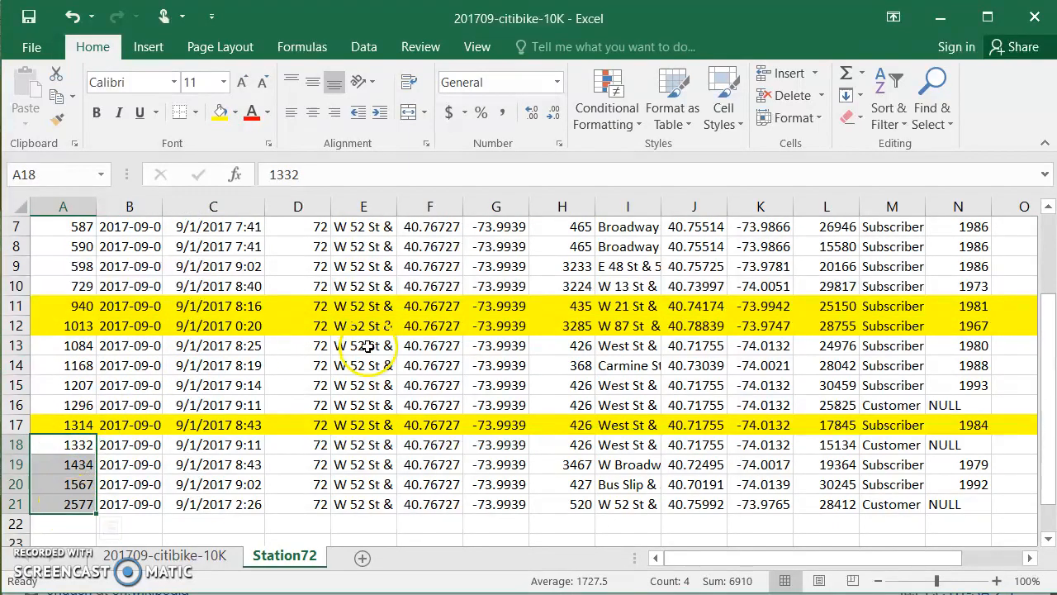
Enter the label "Q3:" in Q5 below the Q1 label and its value, 1314, in R5
left_click(368, 347)
key("Right")
key("Right")
key("Right")
key("Right")
key("Right")
key("Right")
key("Right")
key("Right")
key("Right")
key("Right")
key("Right")
key("Right")
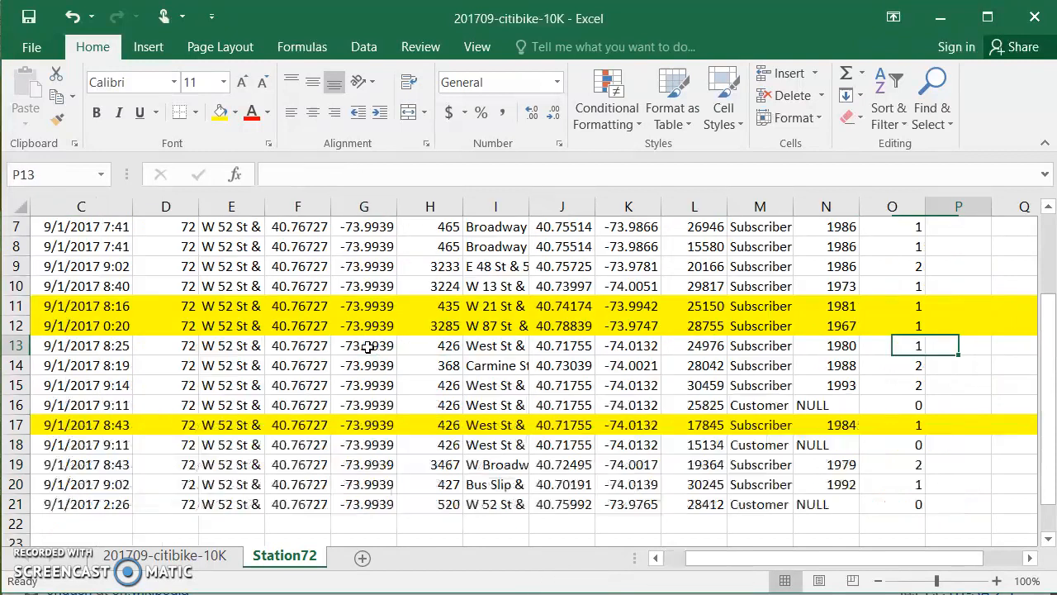
key("Up")
key("Up")
key("Up")
key("Up")
key("Up")
key("Up")
key("Up")
key("Up")
key("Up")
key("Up")
key("Up")
key("Up")
key("Down")
key("Down")
key("Down")
key("Down")
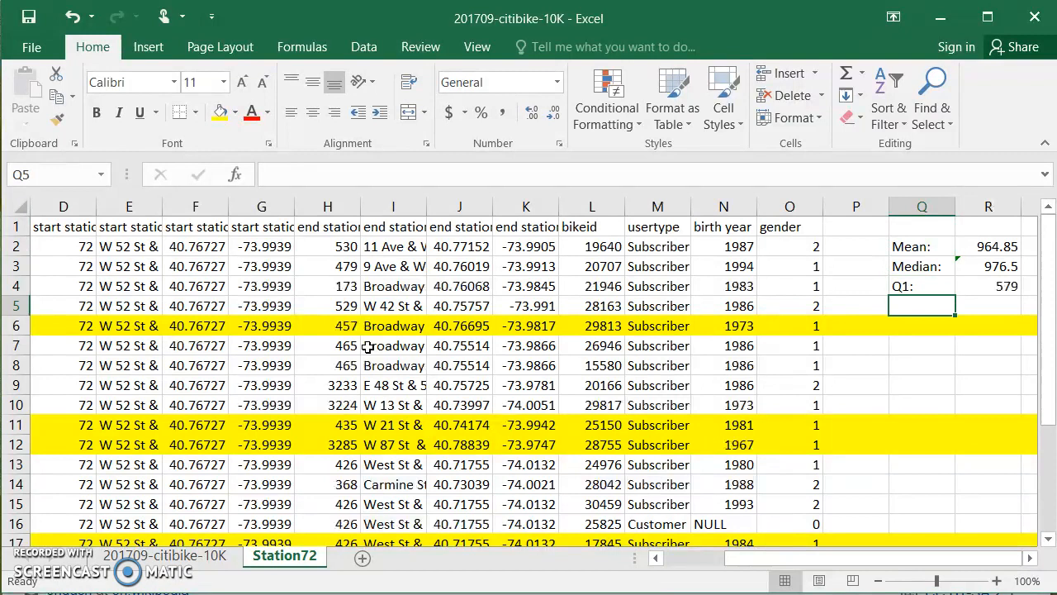
type("Q3:")
key("Tab")
type("1314")
key("Return")
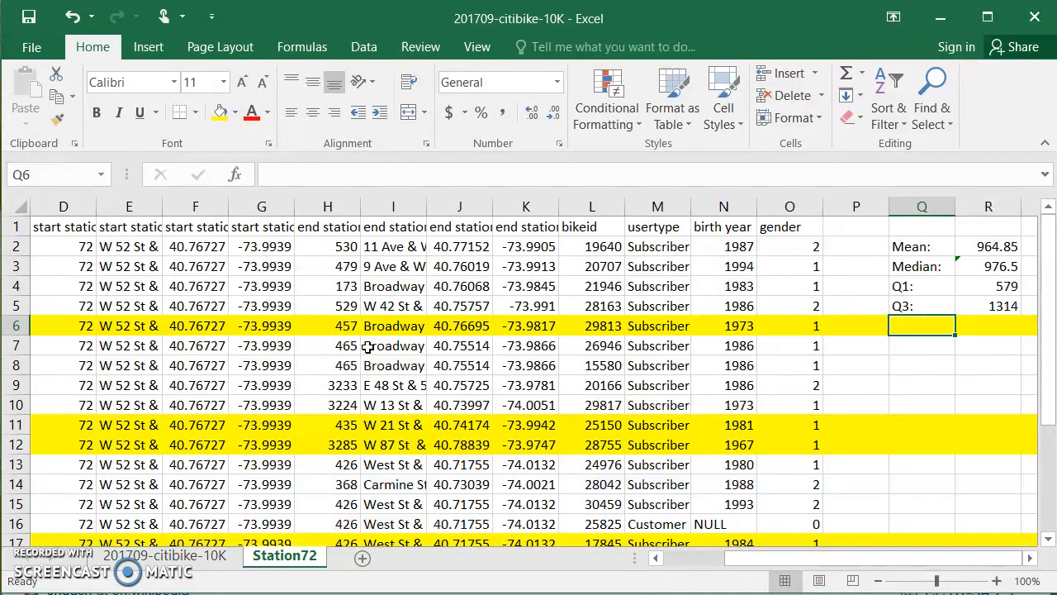
Enter the label "IQR:" in cell Q6, directly below the Q3 label
type("IQR")
key("Tab")
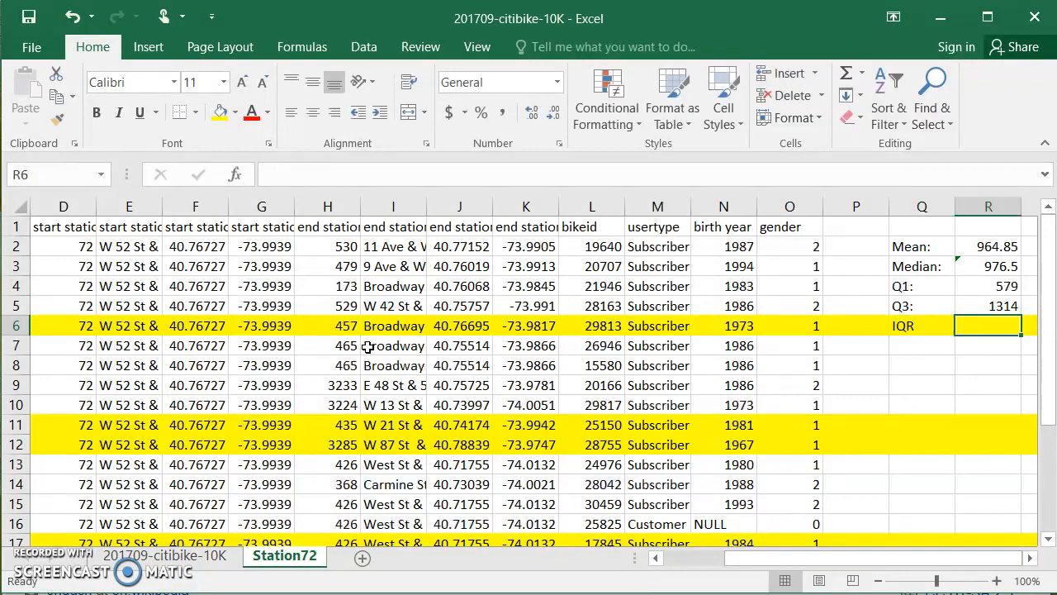
key("Left")
type("IQR:")
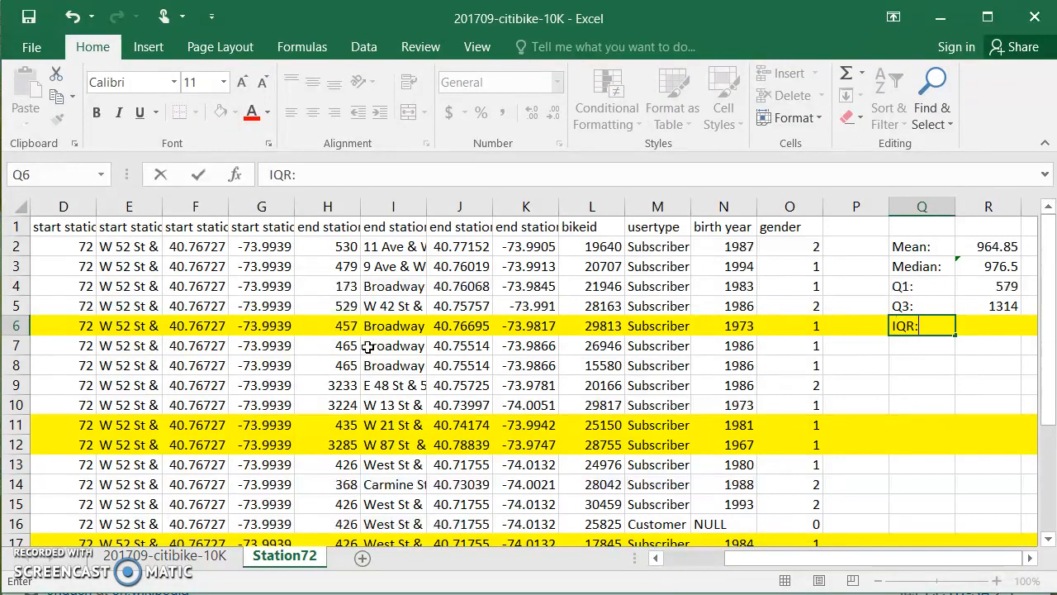
key("Tab")
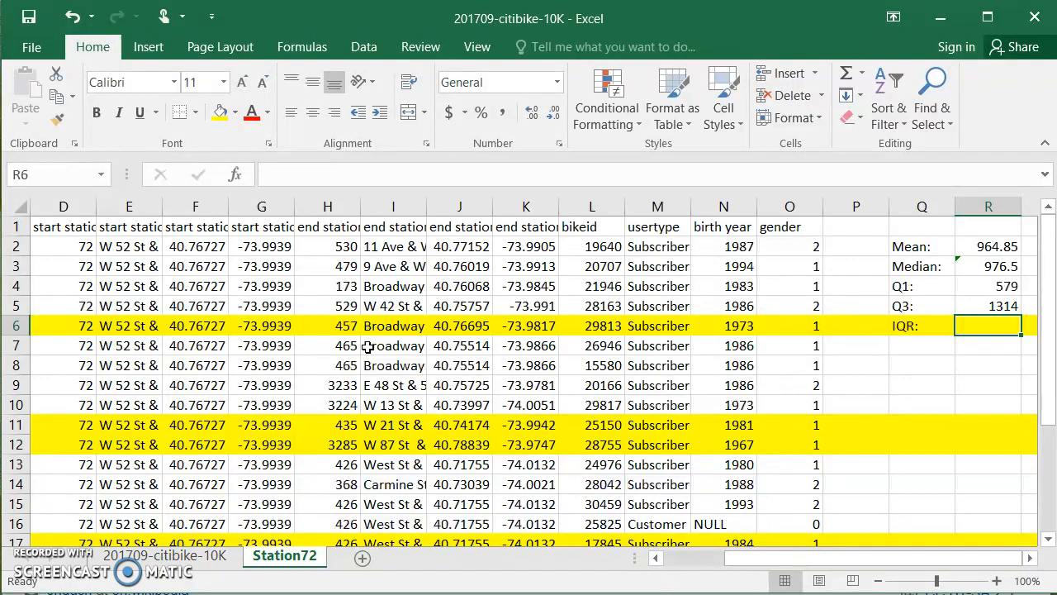
Calculate the interquartile range in R6 as Q3 minus Q1 with the formula =(R5-R4)
type("=(")
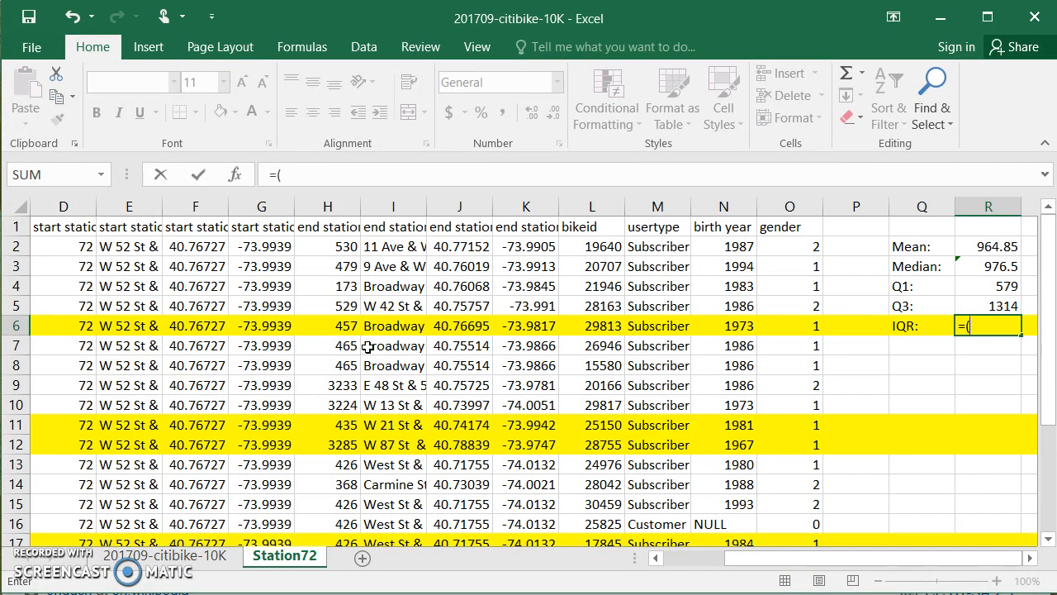
key("Up")
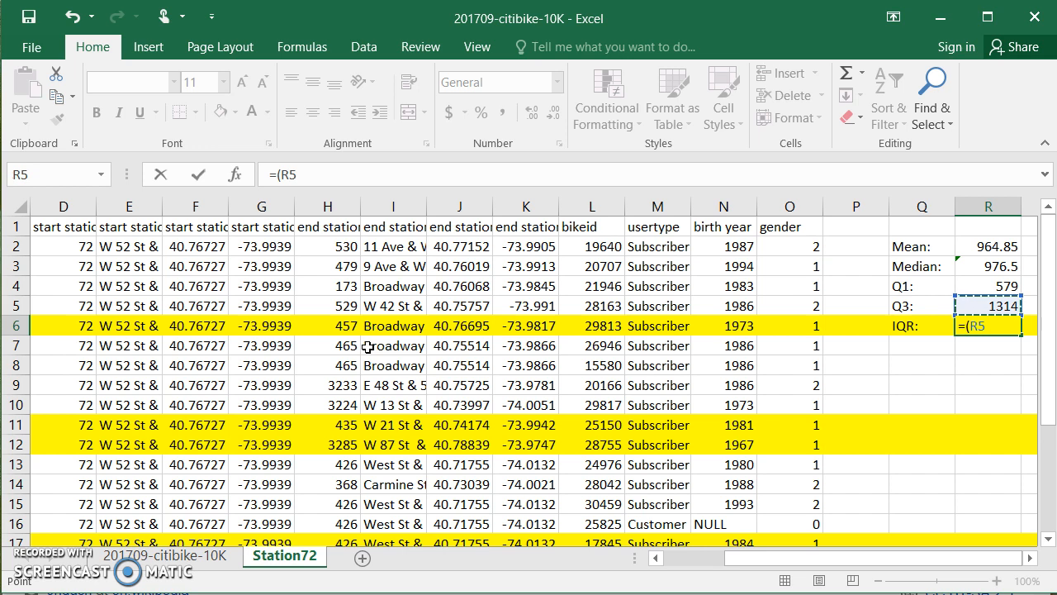
type("-")
key("Up")
key("Up")
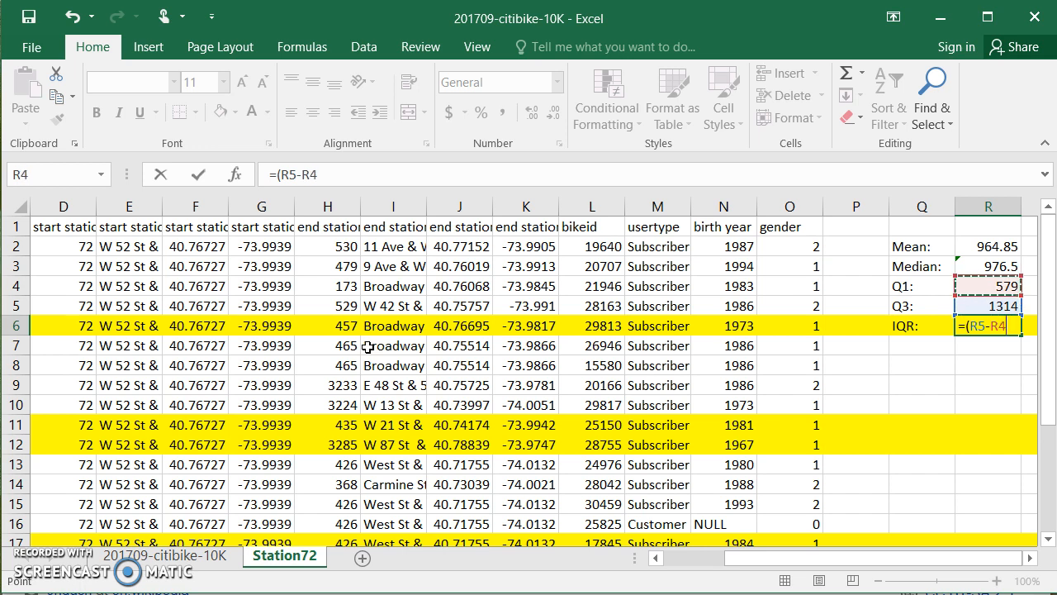
type(")")
key("Return")
key("Up")
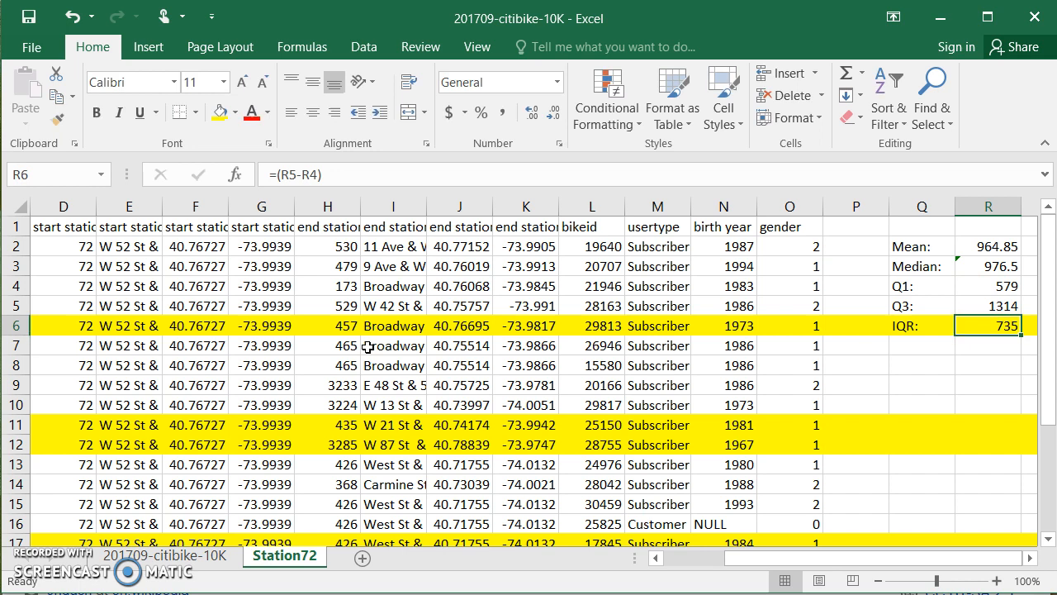
Review the formulas behind the mean in R2 and the median in R3
key("Up")
key("Up")
key("Up")
key("Up")
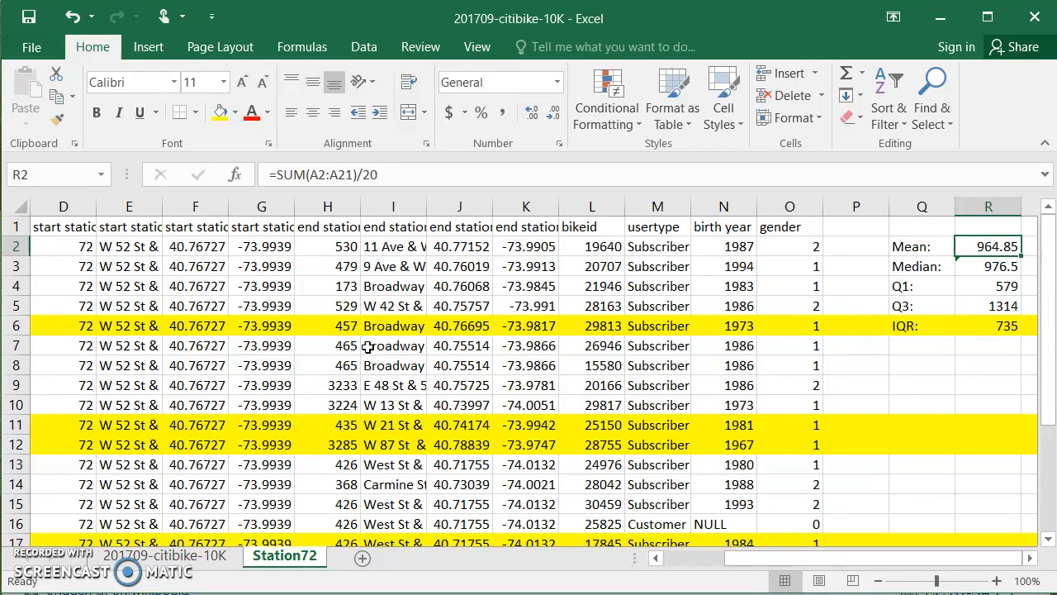
key("Down")
key("Down")
key("Down")
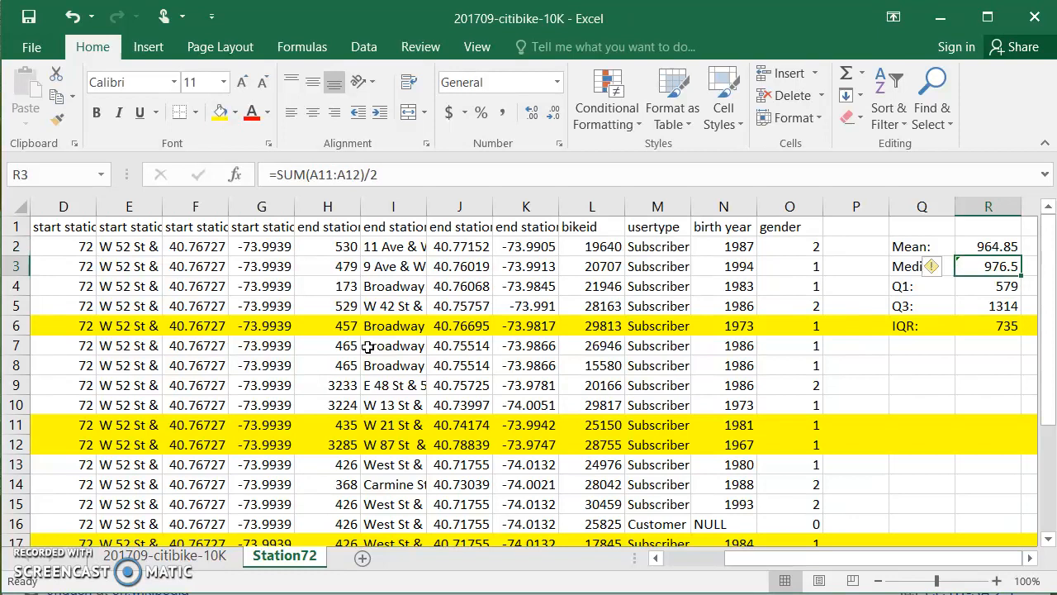
Replace the typed Q3 value in R5 with a reference to its trip duration cell, =A17
key("Down")
key("Up")
type("=")
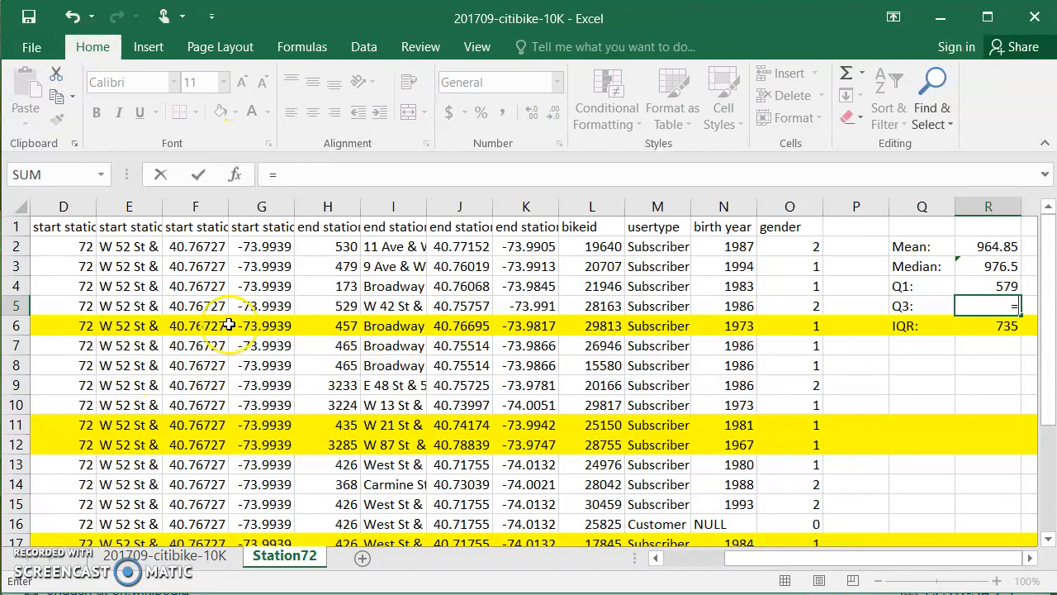
scroll(229, 325, "left", 1)
scroll(229, 325, "left", 2)
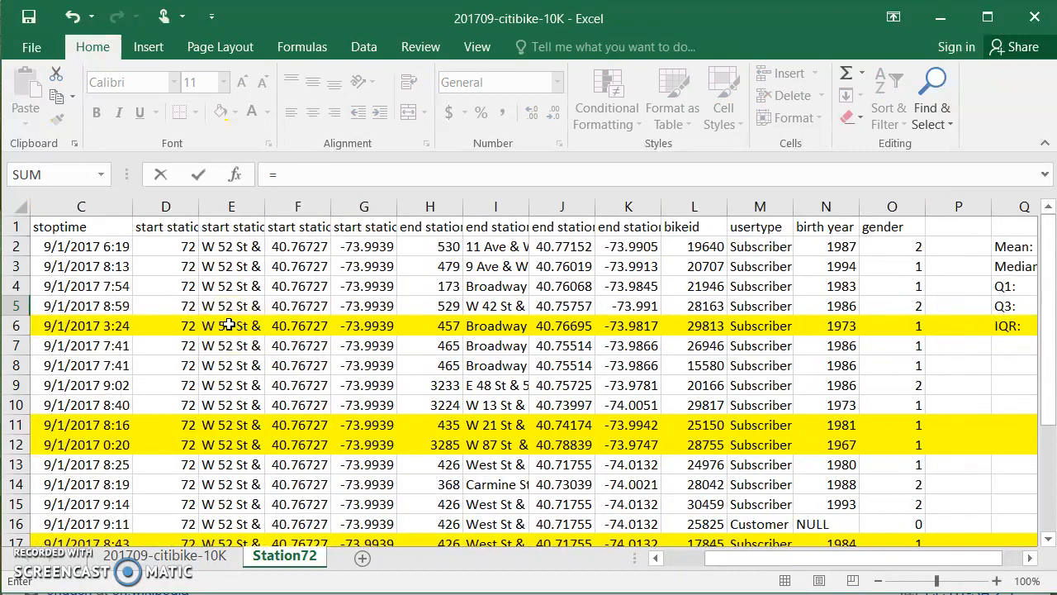
scroll(94, 407, "left", 1)
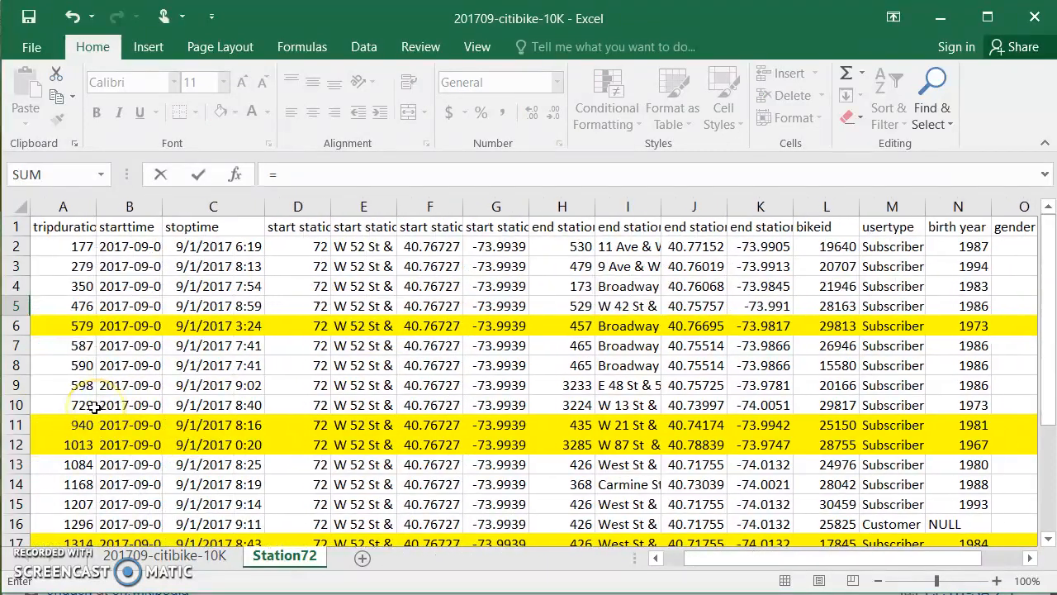
left_click(64, 540)
key("Return")
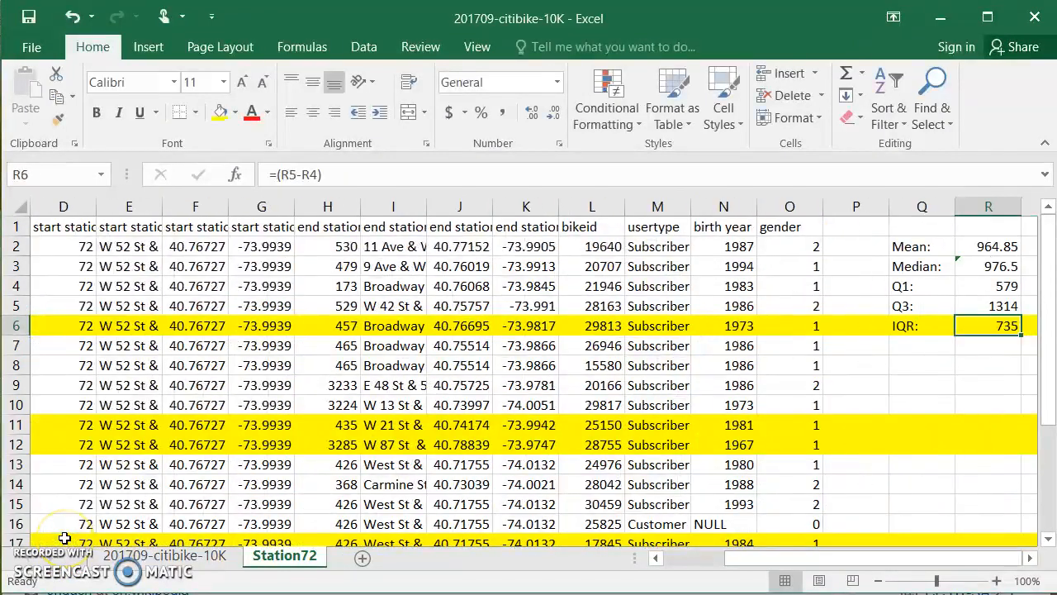
Replace the typed Q1 value in R4 with a reference to its trip duration cell, =A6
key("Up")
key("Up")
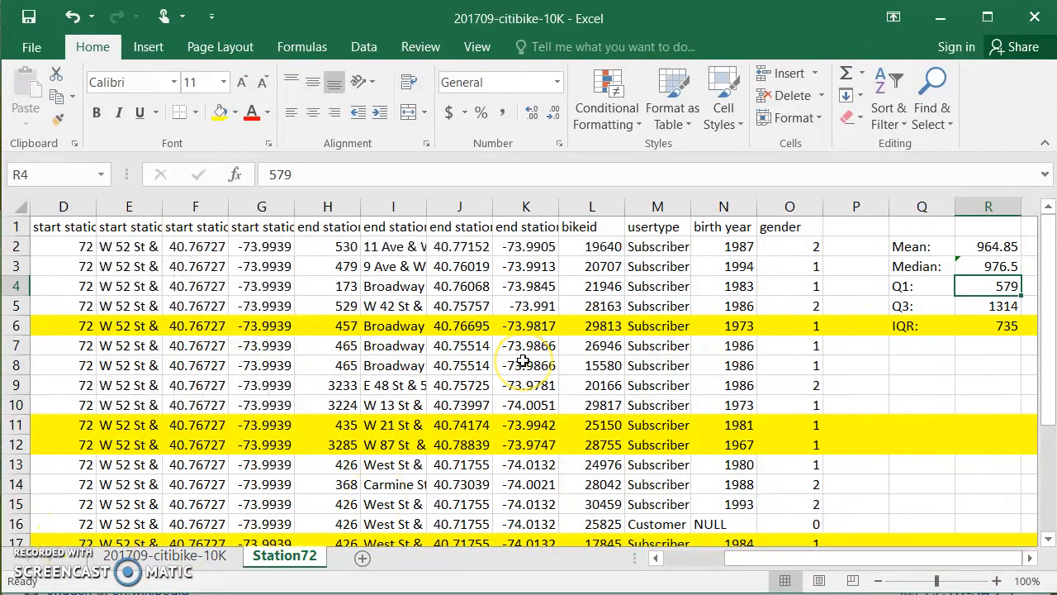
type("=")
scroll(393, 326, "left", 4)
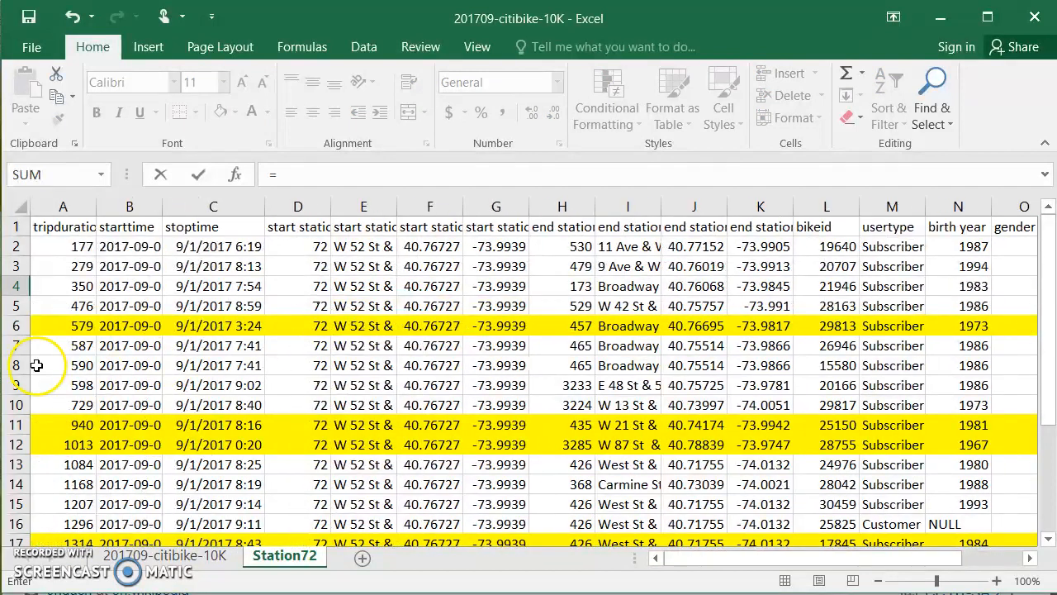
left_click(63, 324)
key("Return")
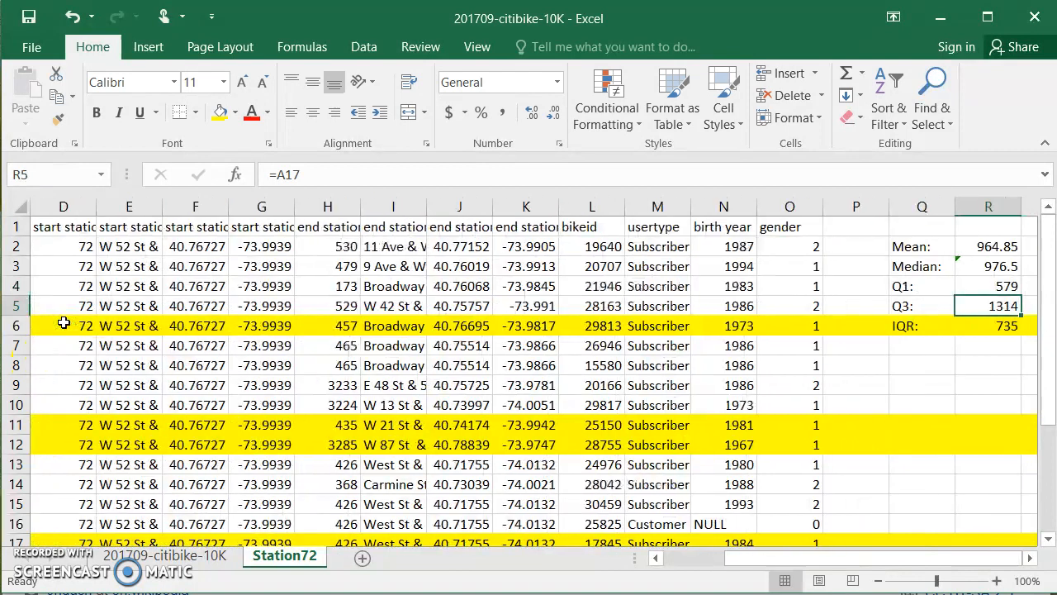
Review the formulas behind Q1 in R4, Q3 in R5 and the IQR in R6
key("Down")
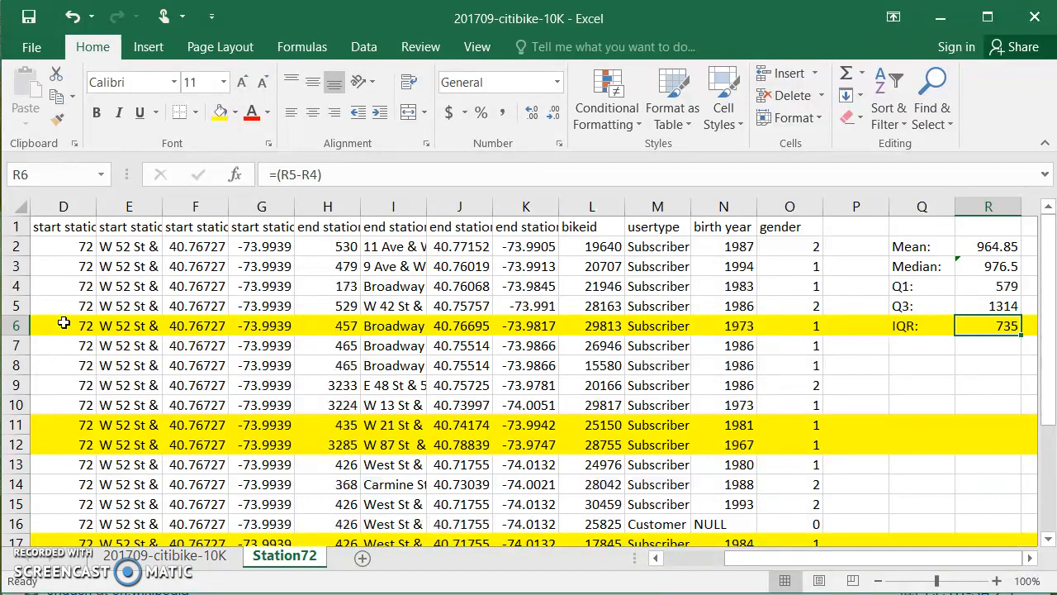
key("Up")
key("Up")
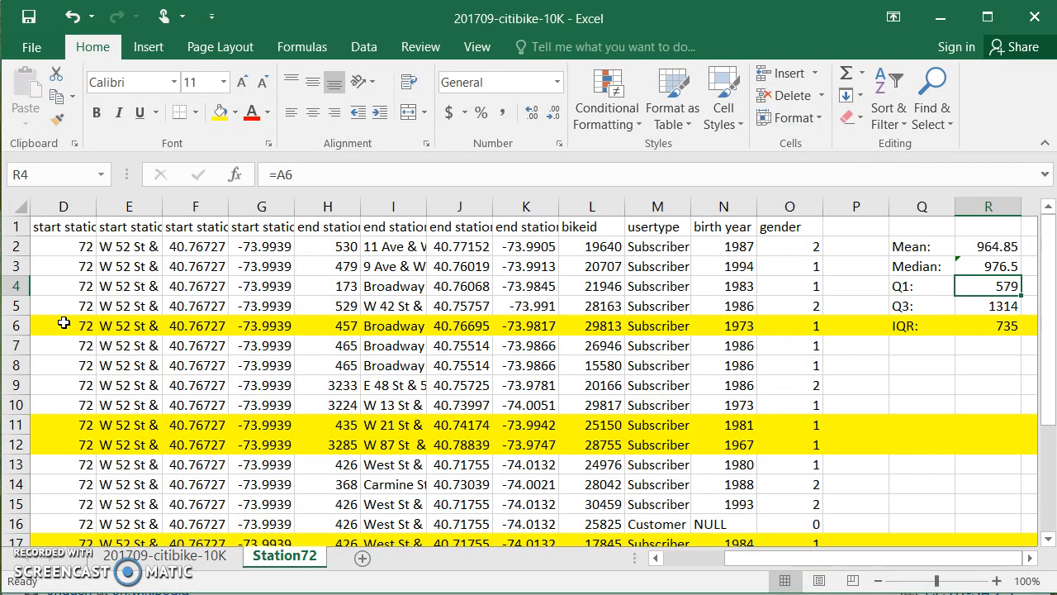
key("Down")
key("Up")
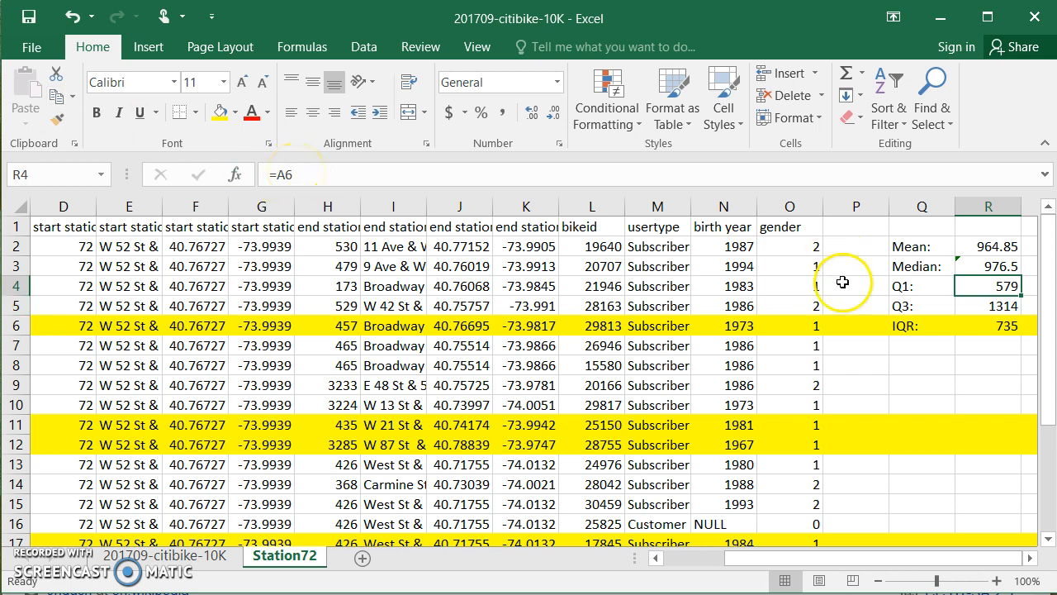
left_click(985, 310)
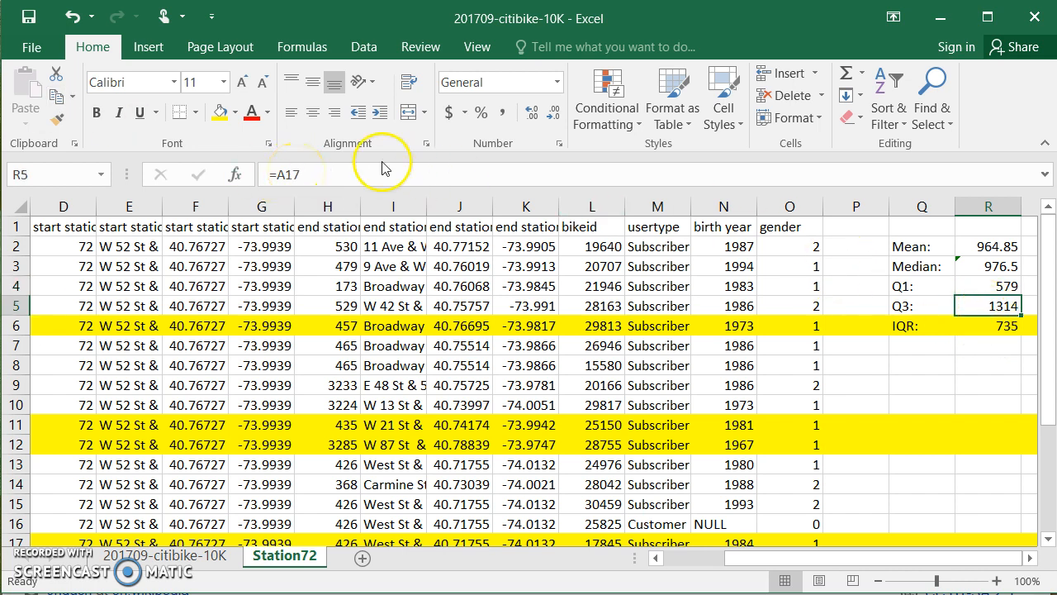
left_click(983, 324)
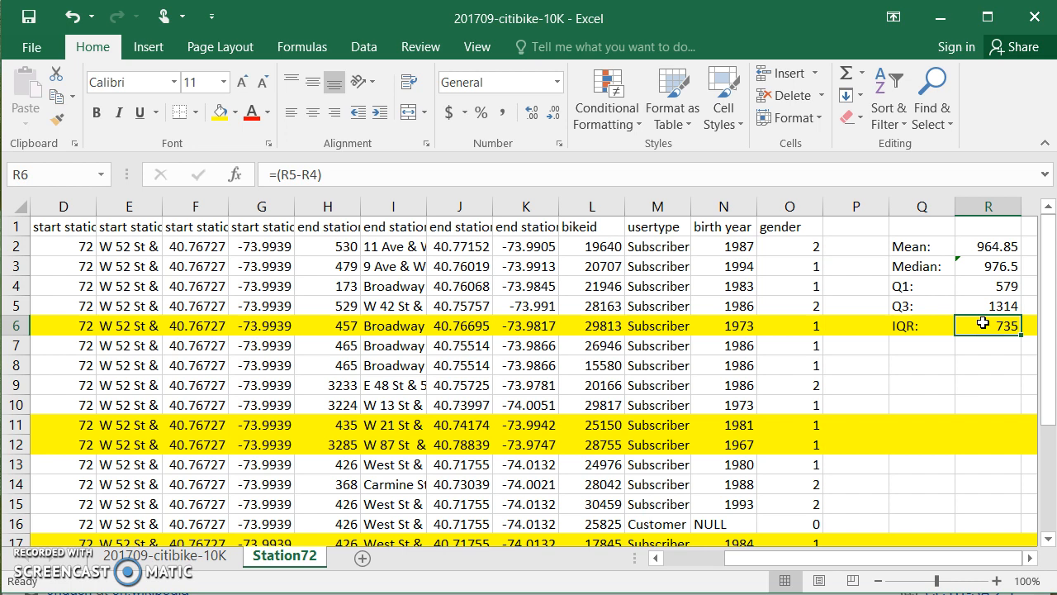
Enter the label "lower bound:" in Q7, directly below the IQR label
key("Down")
key("Left")
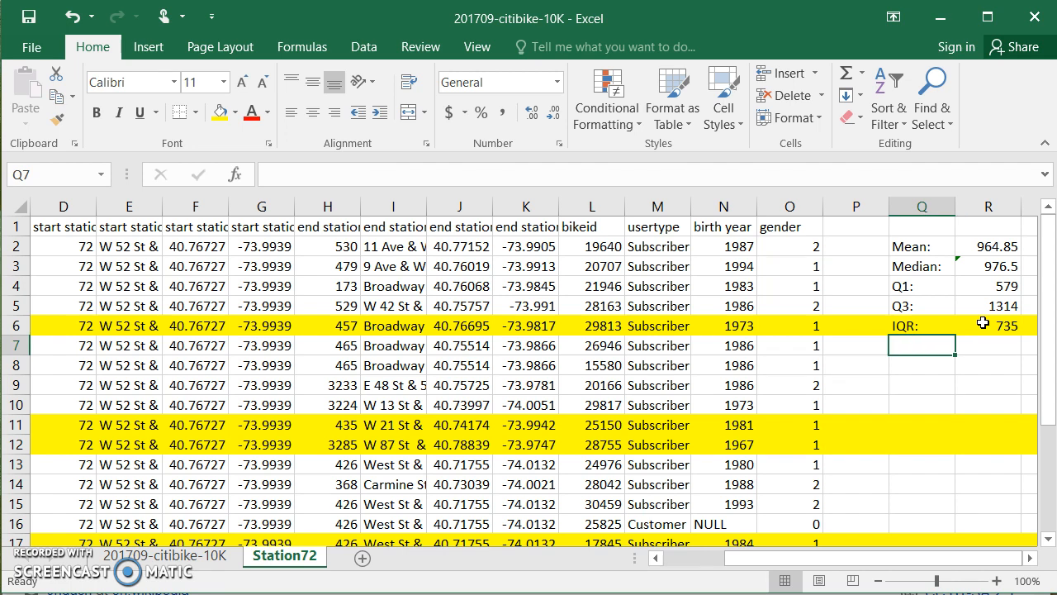
type("lower cou")
key("BackSpace")
key("BackSpace")
type("b")
key("BackSpace")
key("BackSpace")
type("bound:")
key("Tab")
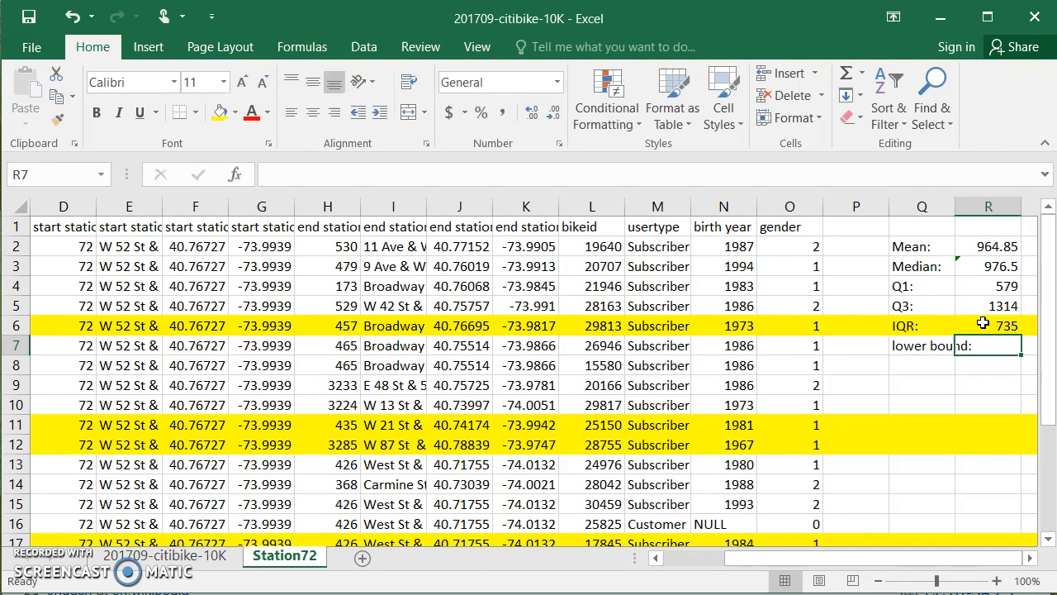
Enter the label "upper bound:" in Q8, directly below the lower bound label
key("Return")
type("upper bound:")
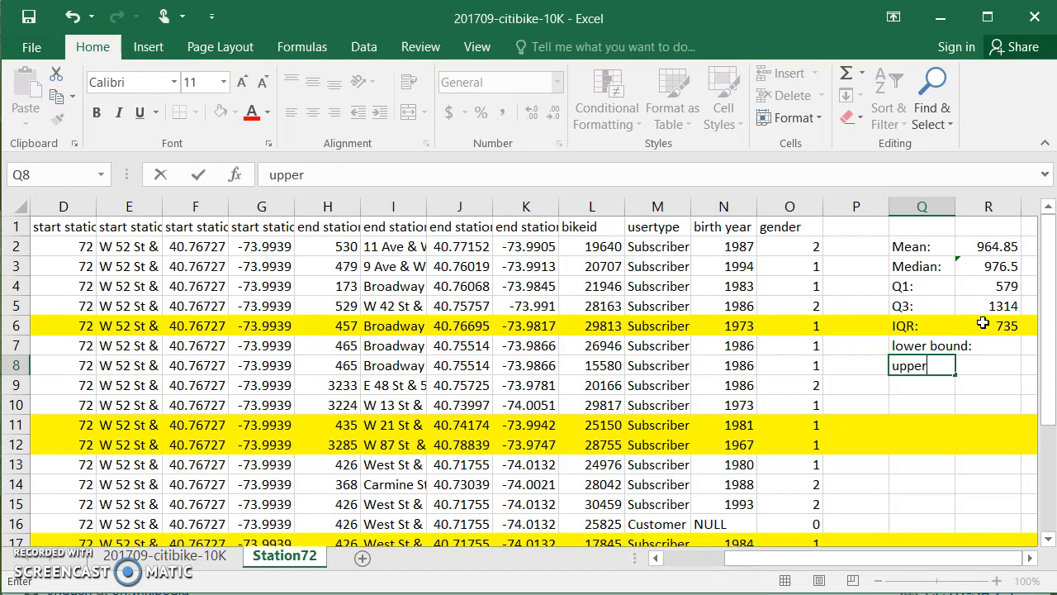
key("Tab")
key("Up")
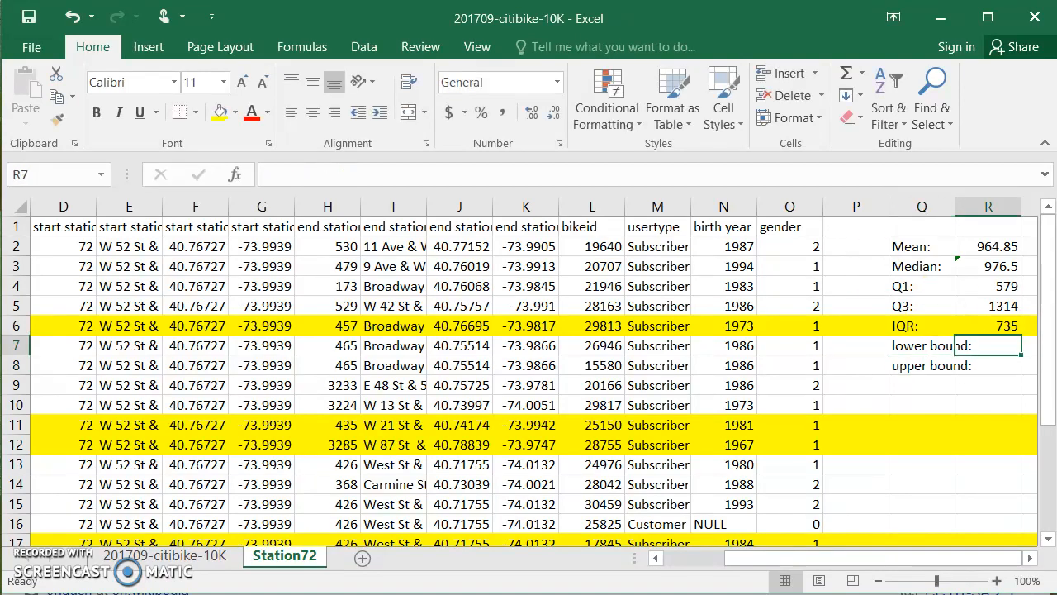
Check the whisker formulas in the Wikipedia boxplot diagram, then return to Excel and calculate the lower bound in R7 with =R4-(1.5*R6)
key("alt+Tab")
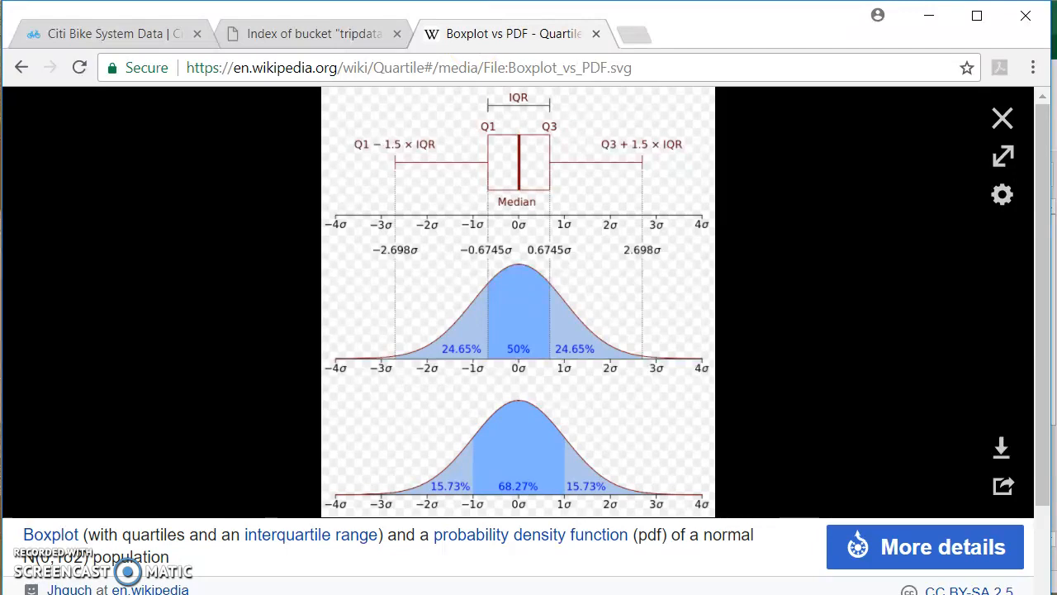
key("alt+Tab")
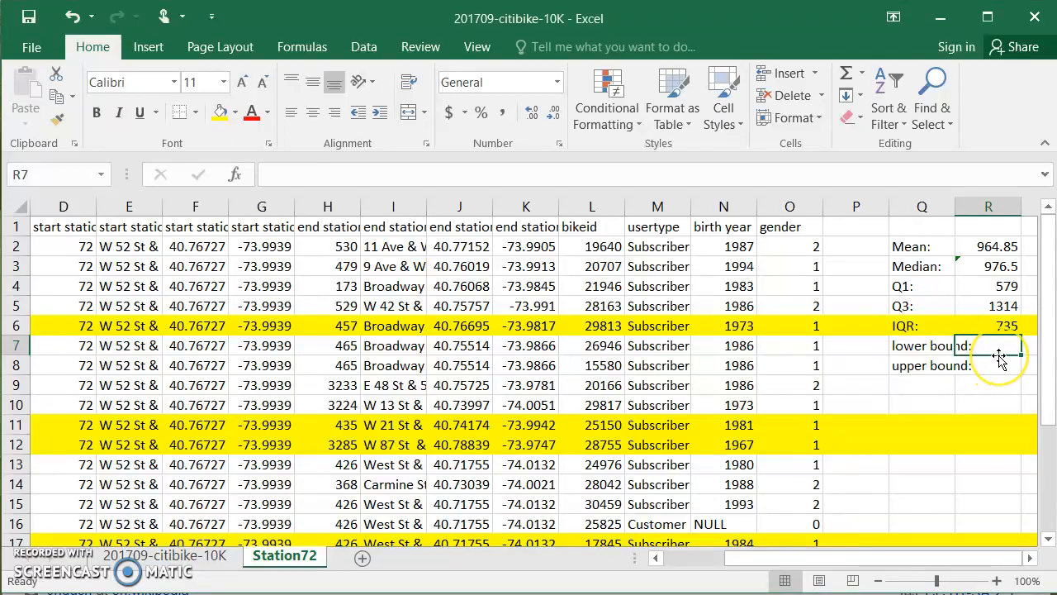
type("=")
key("Up")
key("Up")
key("Up")
type("-")
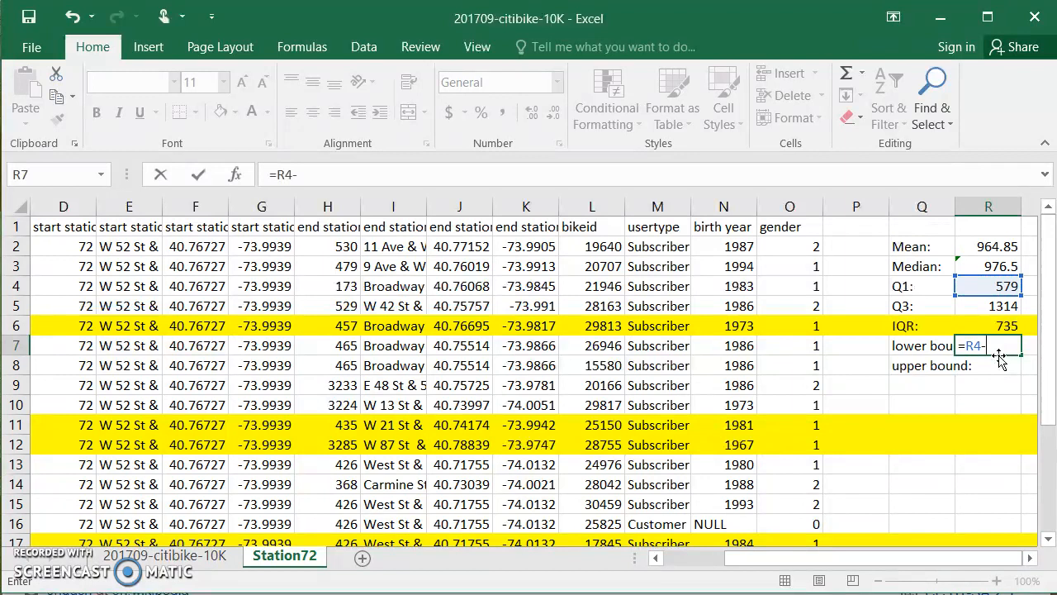
type("(1.5*")
key("Up")
key("Up")
key("Down")
type(")")
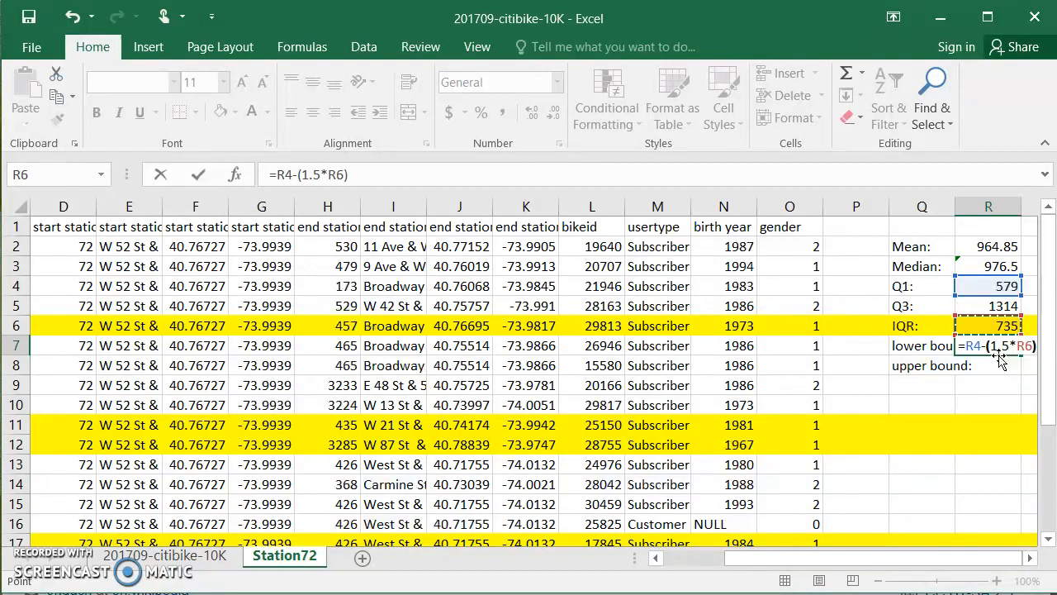
key("Return")
key("Up")
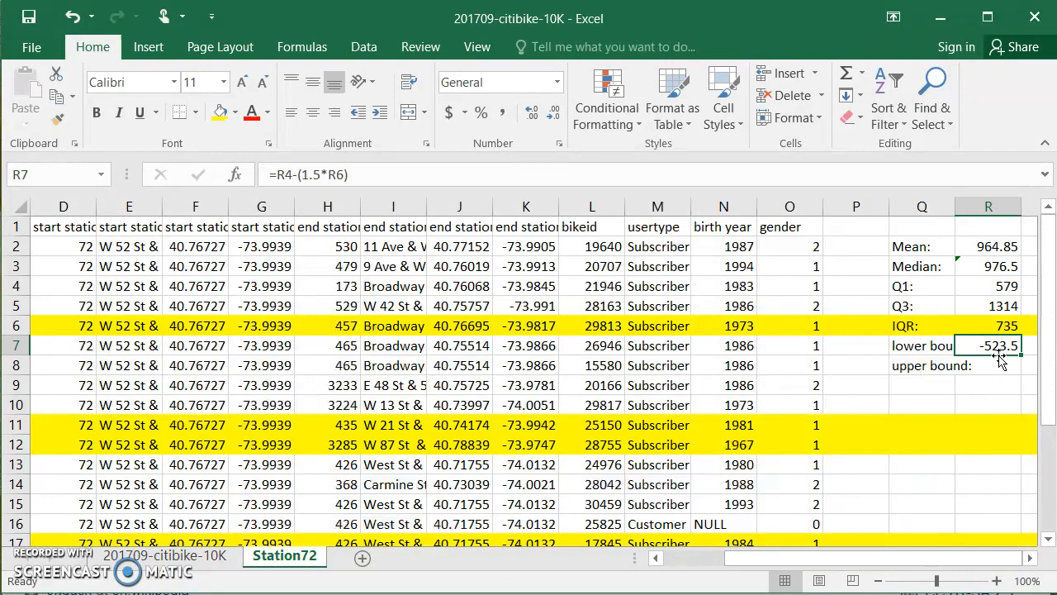
Calculate the upper bound in R8 as Q3 plus 1.5 times the IQR with the formula =R5+(1.5*R6)
key("Down")
type("=")
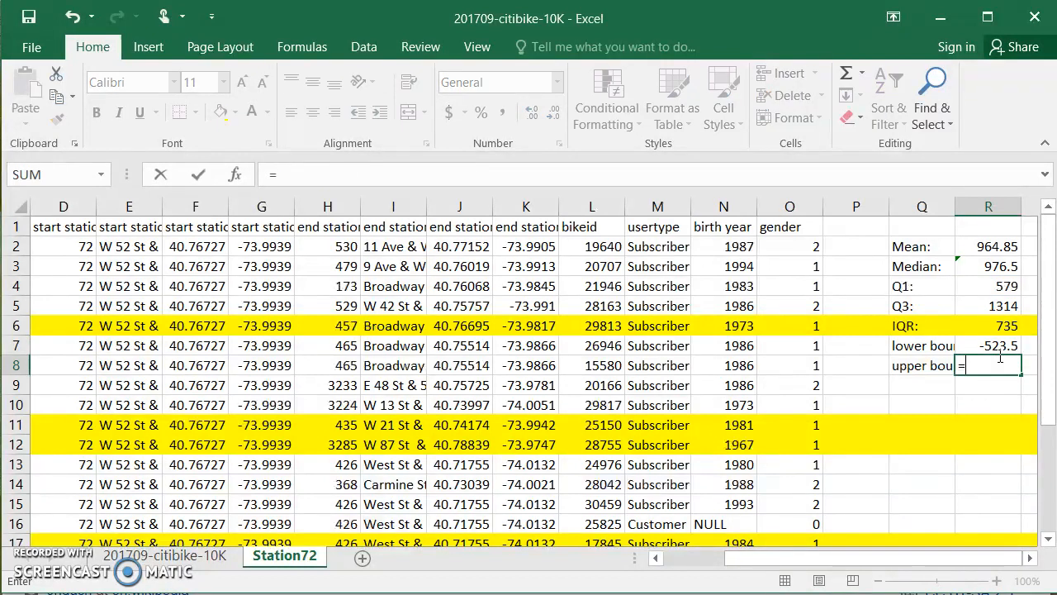
key("Up")
key("Up")
key("Up")
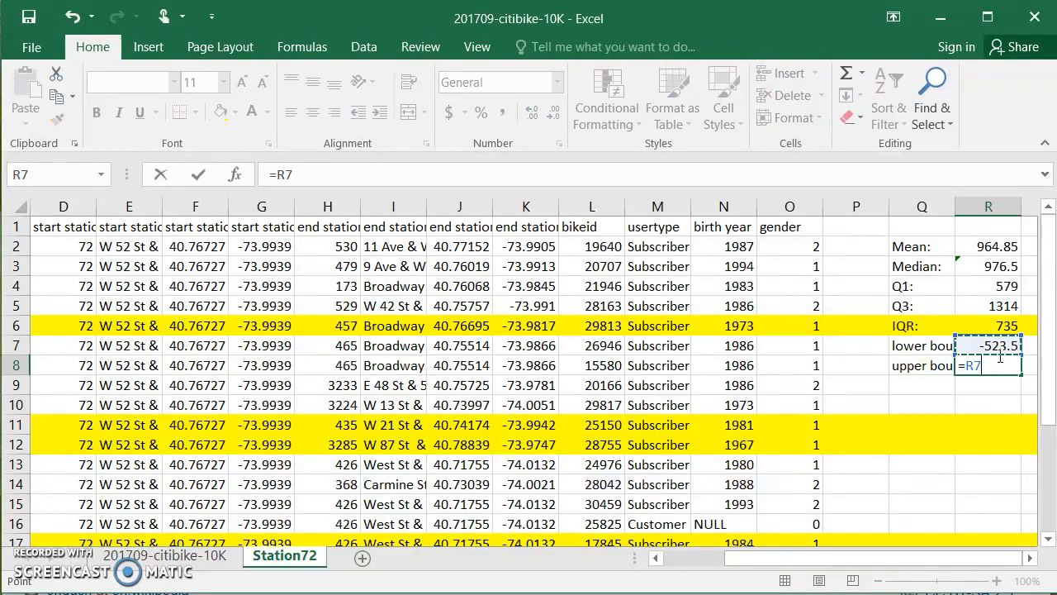
type("+")
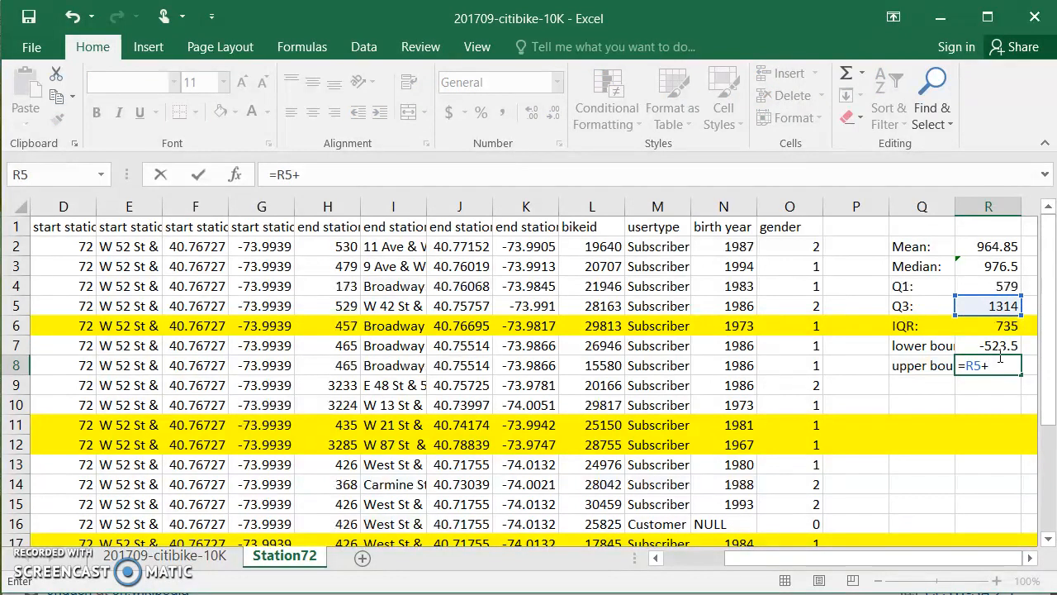
type("(1.5*")
key("Up")
key("Up")
type(")")
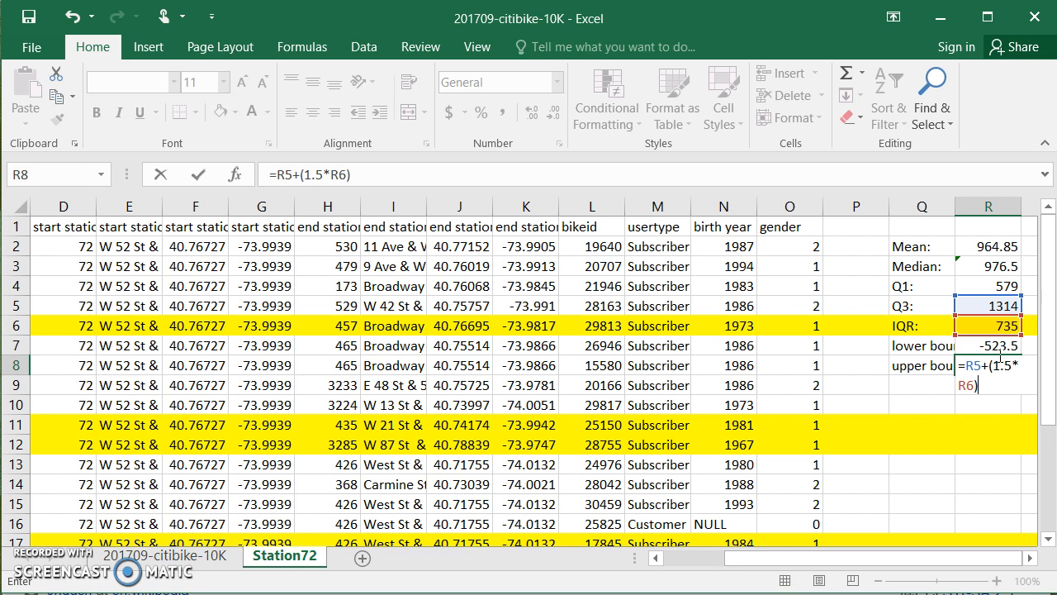
key("Return")
left_click(999, 361)
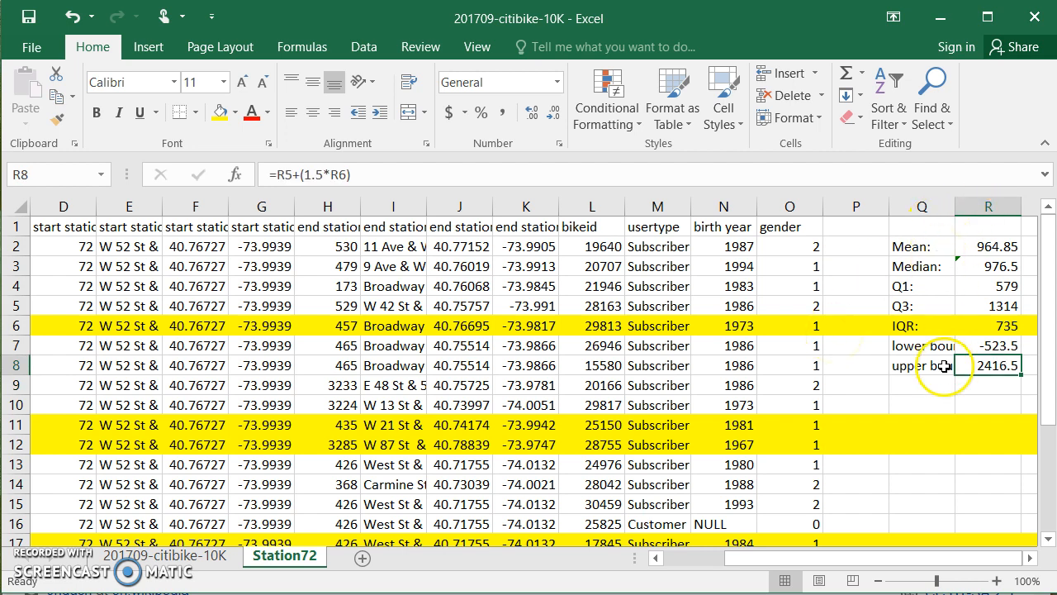
Compare the lower and upper bounds in R7 and R8 with the trip durations in column A, down to the last one in A21
left_click(975, 347)
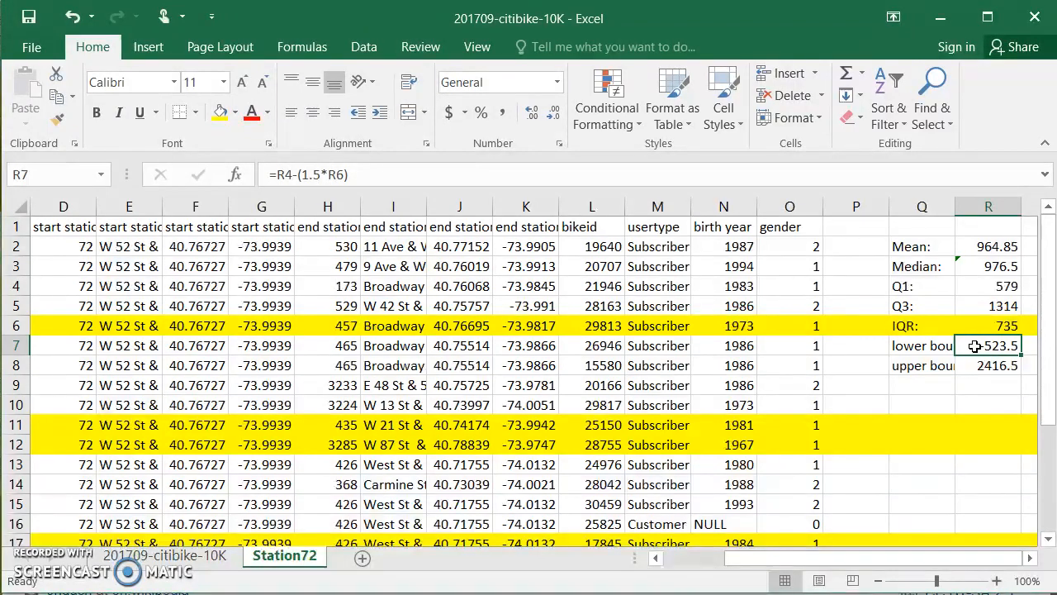
key("Down")
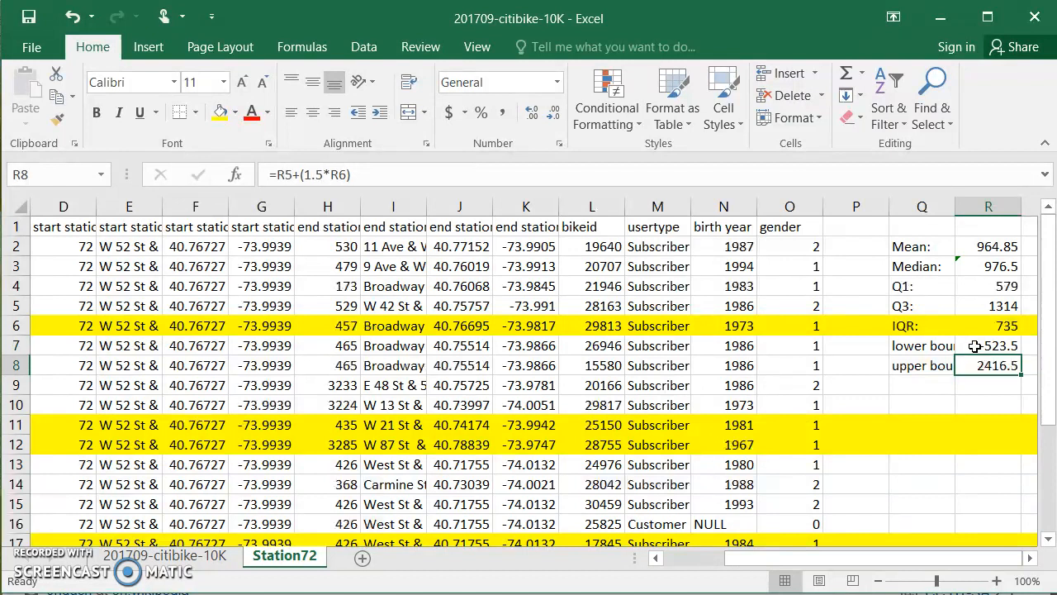
key("Left")
key("Left")
key("Left")
key("Left")
key("Left")
key("Left")
key("Left")
key("Left")
key("Left")
key("Left")
key("Left")
key("Left")
key("Left")
key("Left")
key("Left")
key("Left")
key("Left")
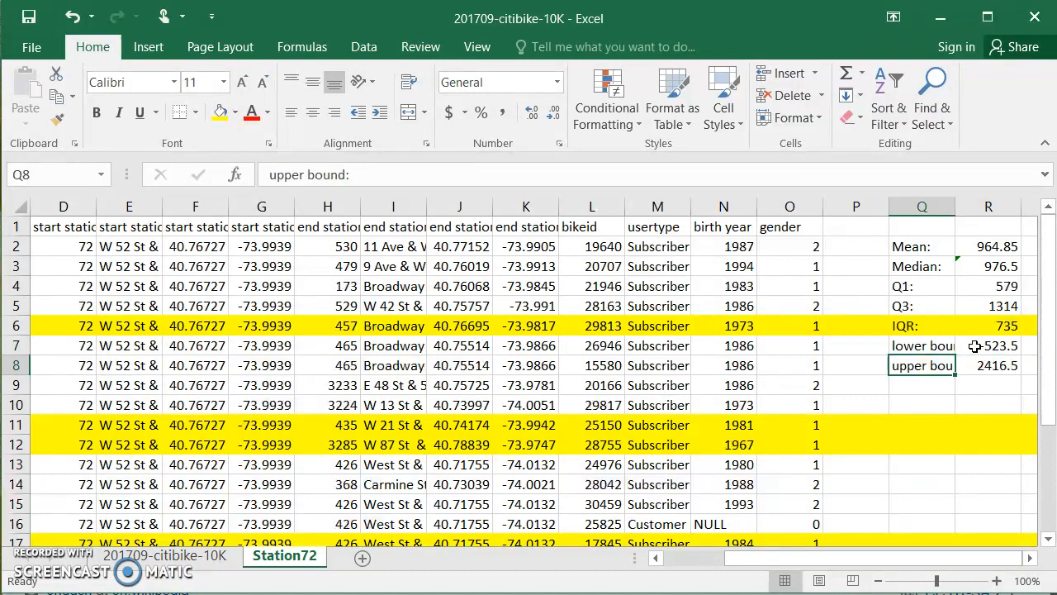
key("Down")
key("Down")
key("Down")
key("Down")
key("Down")
key("Down")
key("Down")
key("Down")
key("Down")
key("Down")
key("Down")
key("Down")
key("Down")
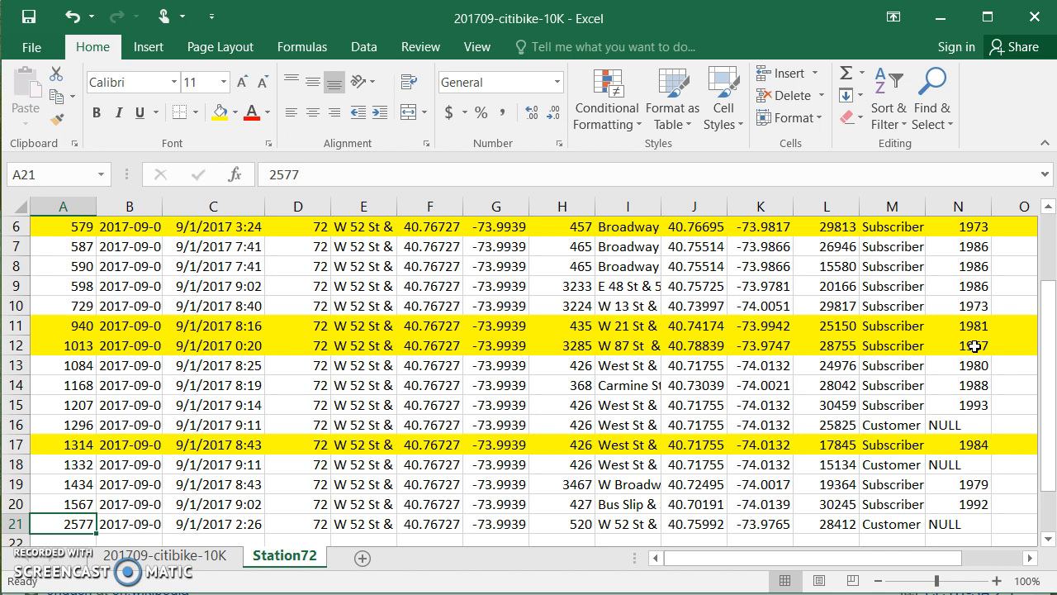
Go back from the last trip duration to the upper bound in R8 and select the empty cell Q9 below its label
key("Right")
key("Right")
key("Right")
key("Right")
key("Right")
key("Right")
key("Right")
key("Right")
key("Right")
key("Right")
key("Right")
key("Right")
key("Right")
key("Right")
key("Right")
key("Right")
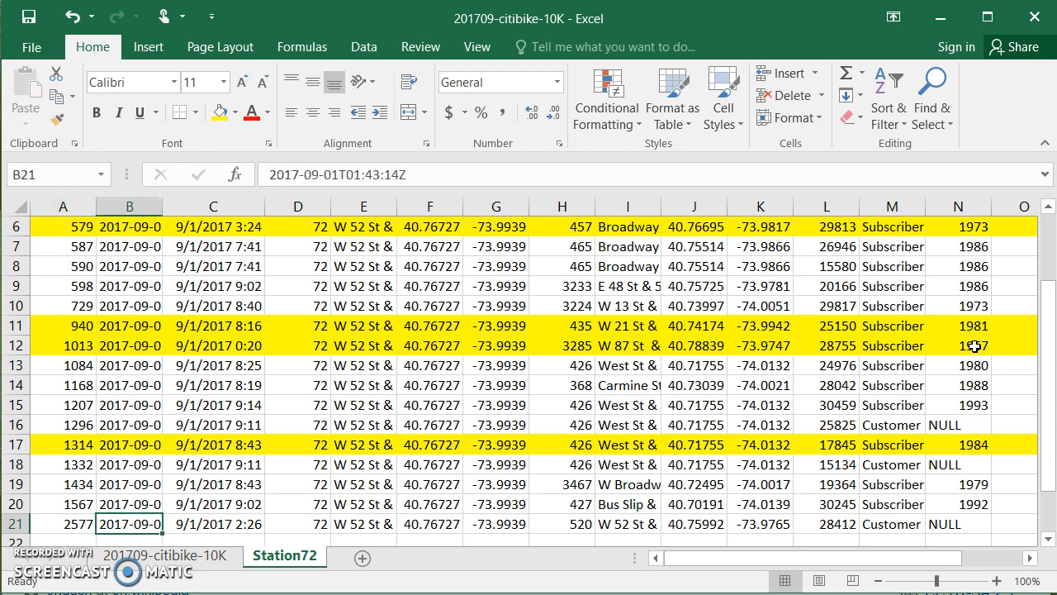
key("Right")
key("Up")
key("Up")
key("Up")
key("Up")
key("Up")
key("Up")
key("Up")
key("Up")
key("Up")
key("Up")
key("Up")
key("Up")
key("Up")
key("Up")
key("Up")
key("Up")
key("Up")
key("Up")
key("Up")
key("Up")
key("Down")
key("Down")
key("Down")
key("Down")
key("Down")
key("Down")
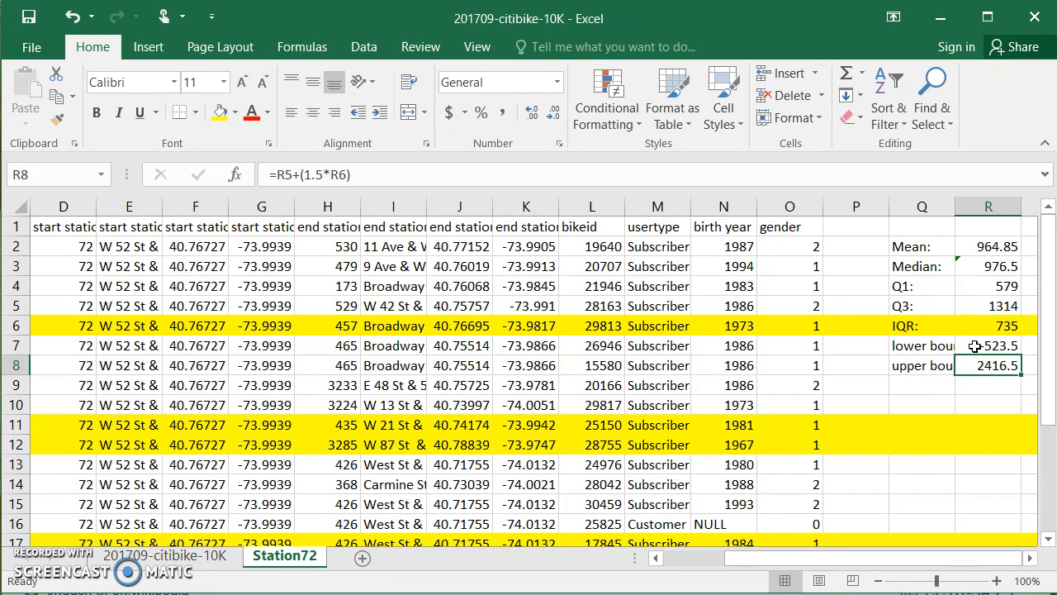
left_click(932, 388)
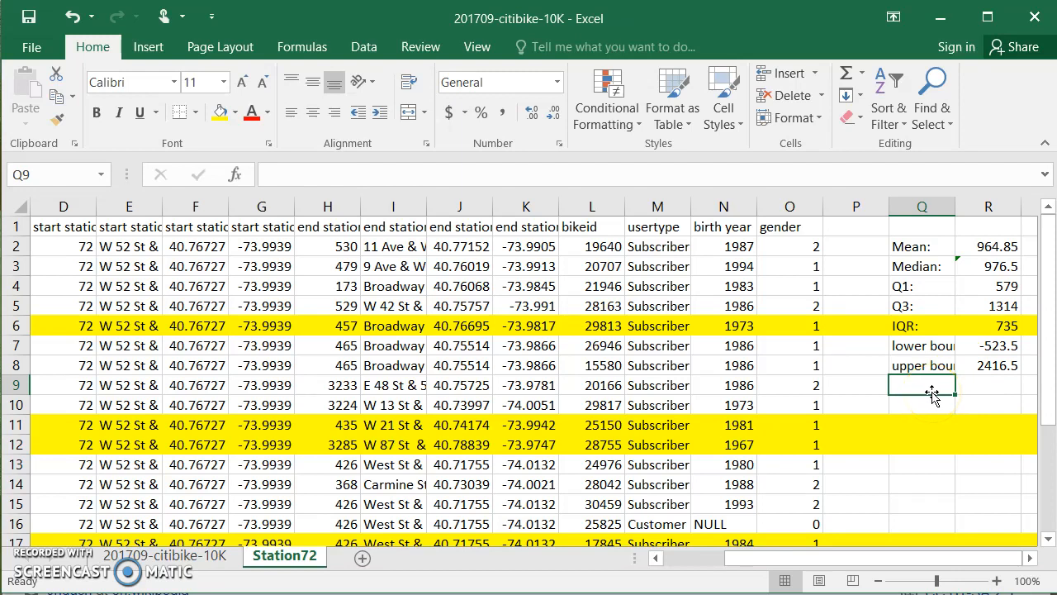